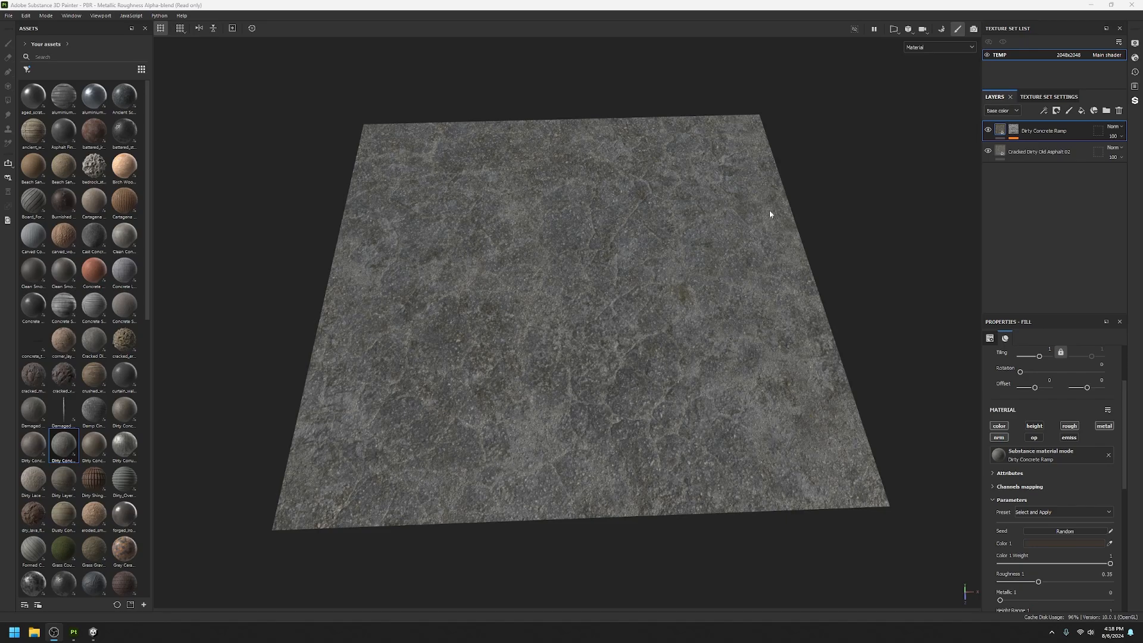
alt+drag(504, 367, 497, 417)
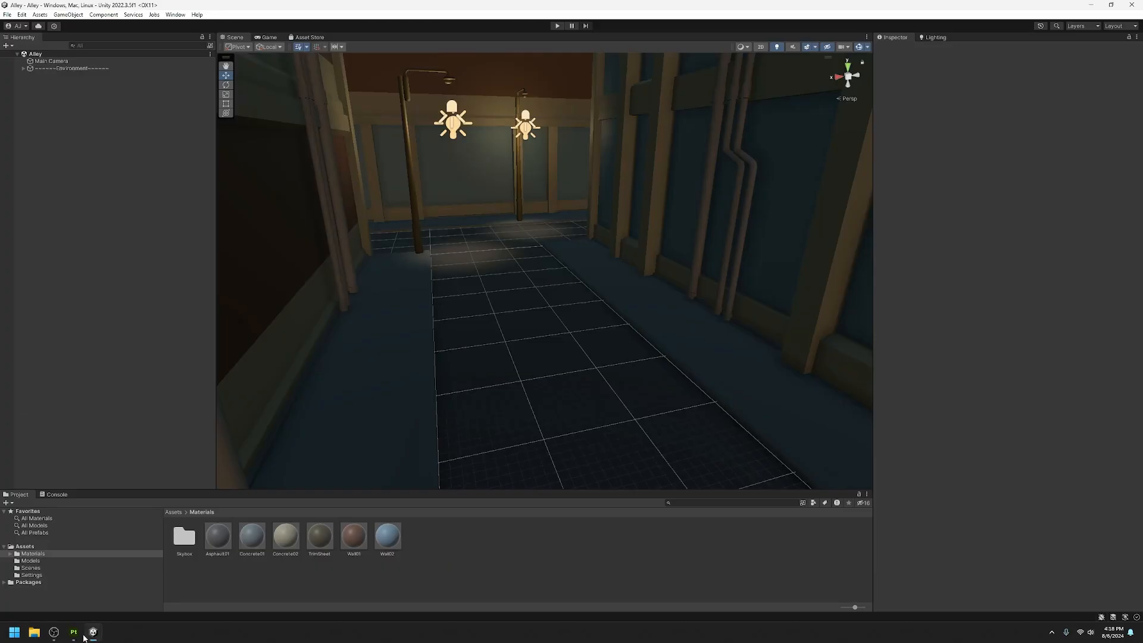
click(93, 632)
click(1091, 5)
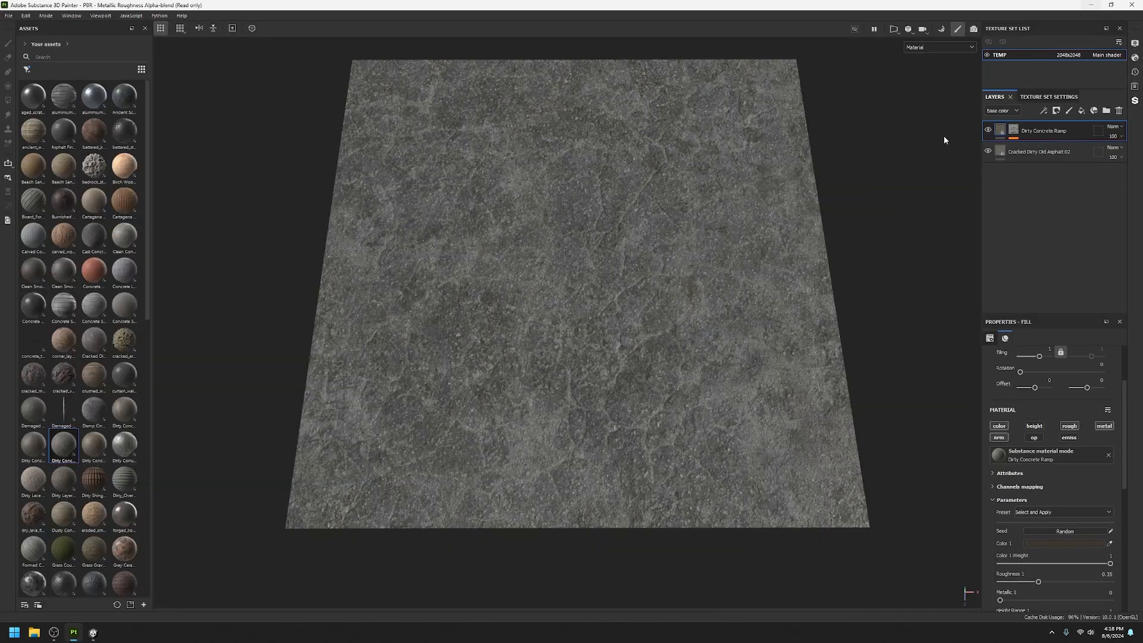
alt+drag(750, 194, 519, 302)
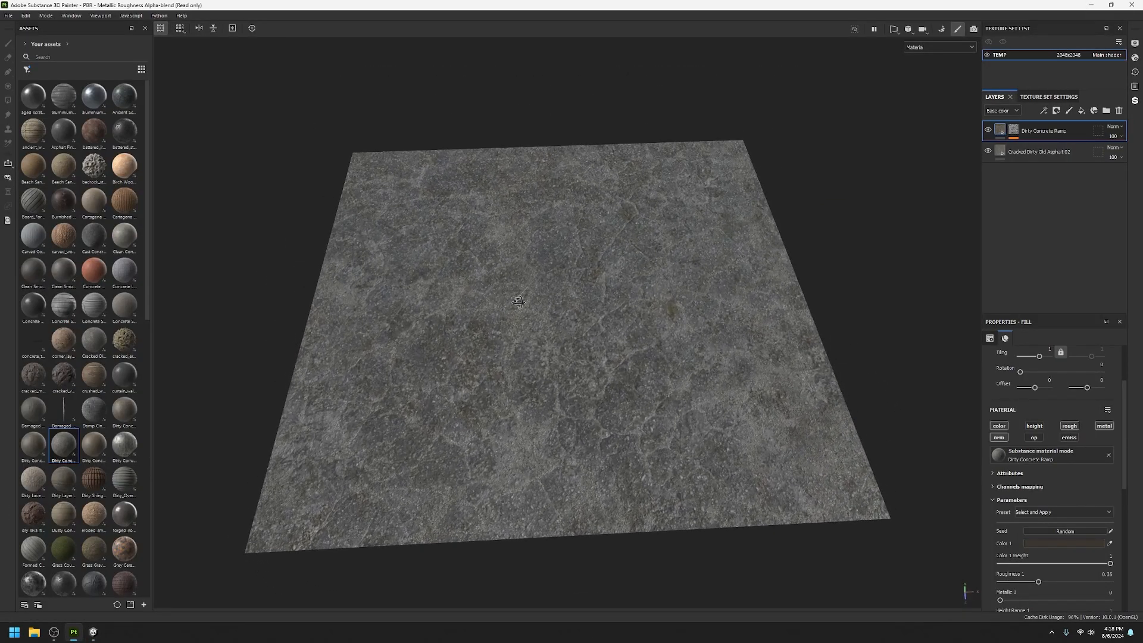
Open the texture export settings for the asphalt material project.
click(9, 16)
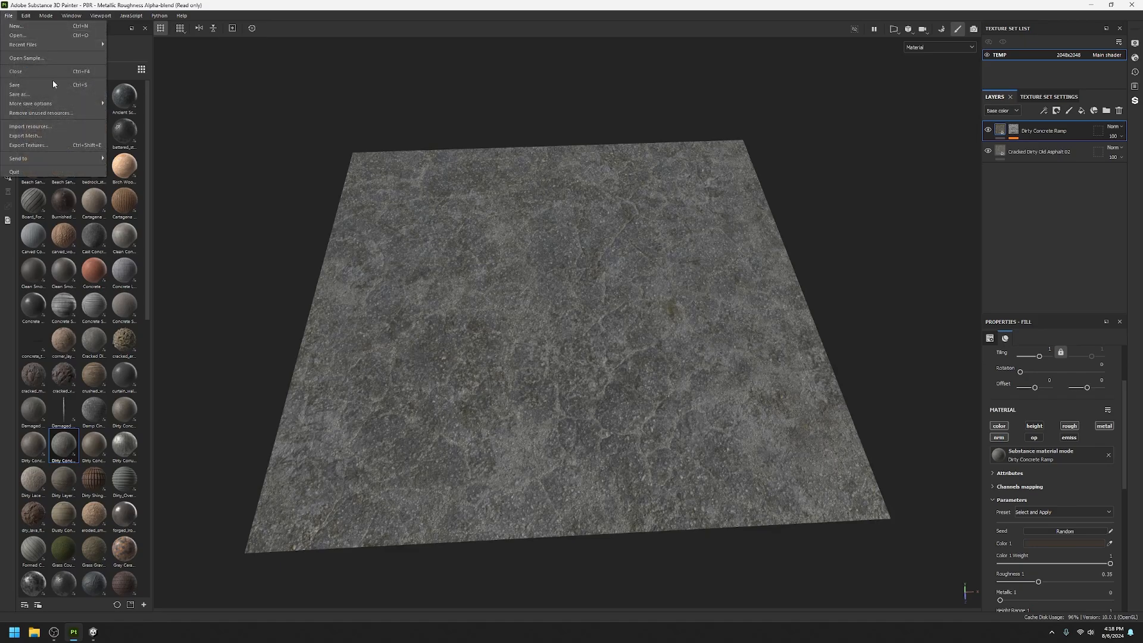
click(48, 146)
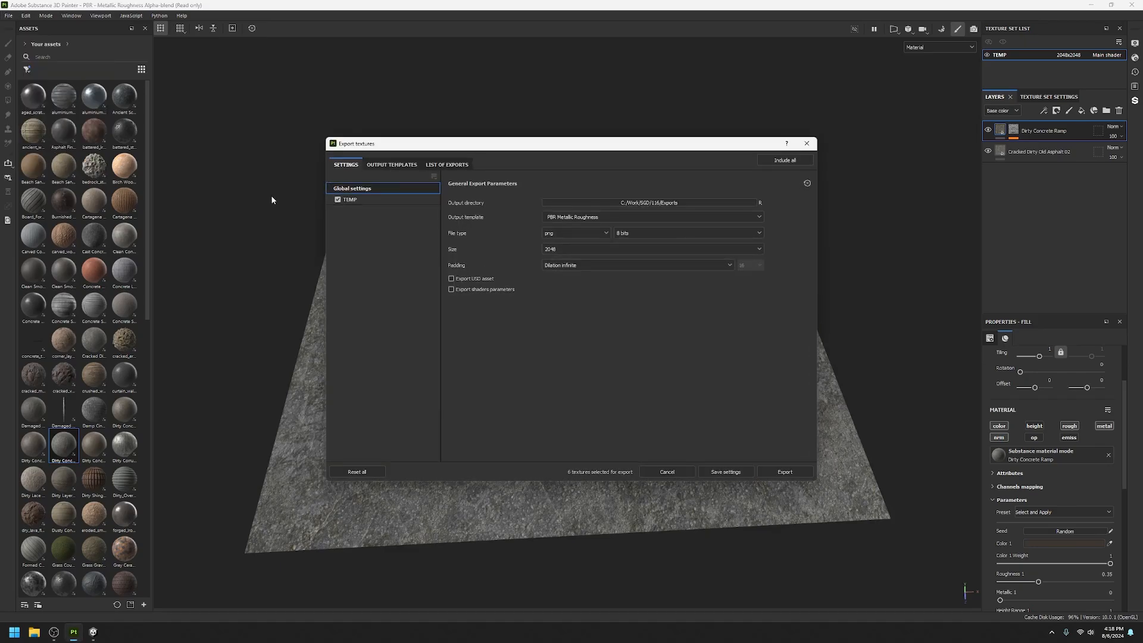
click(686, 203)
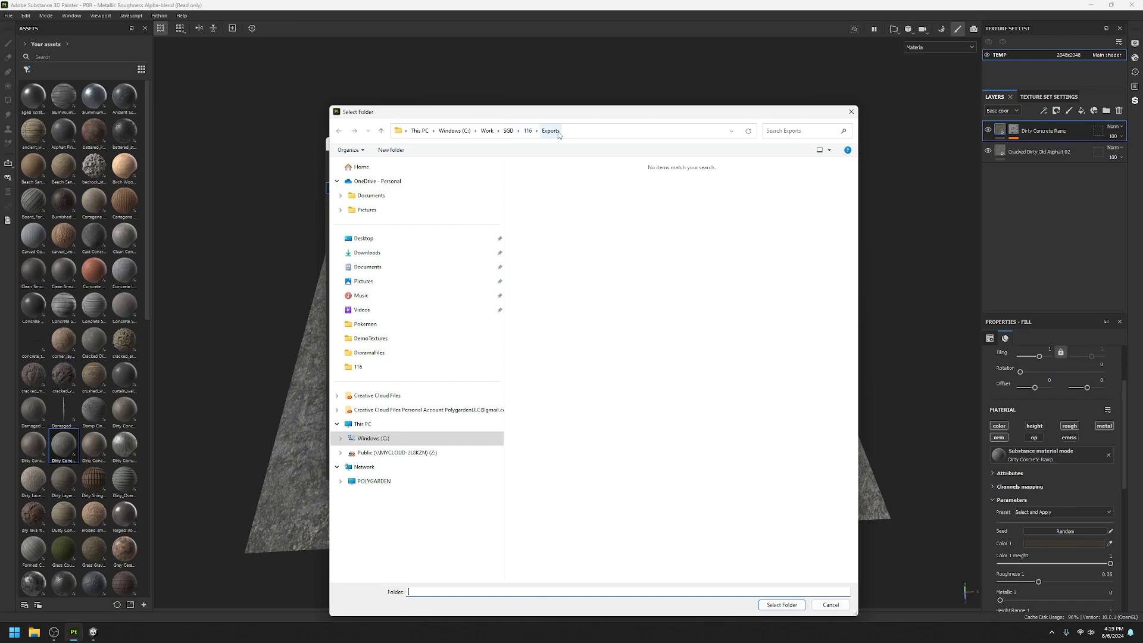
click(375, 438)
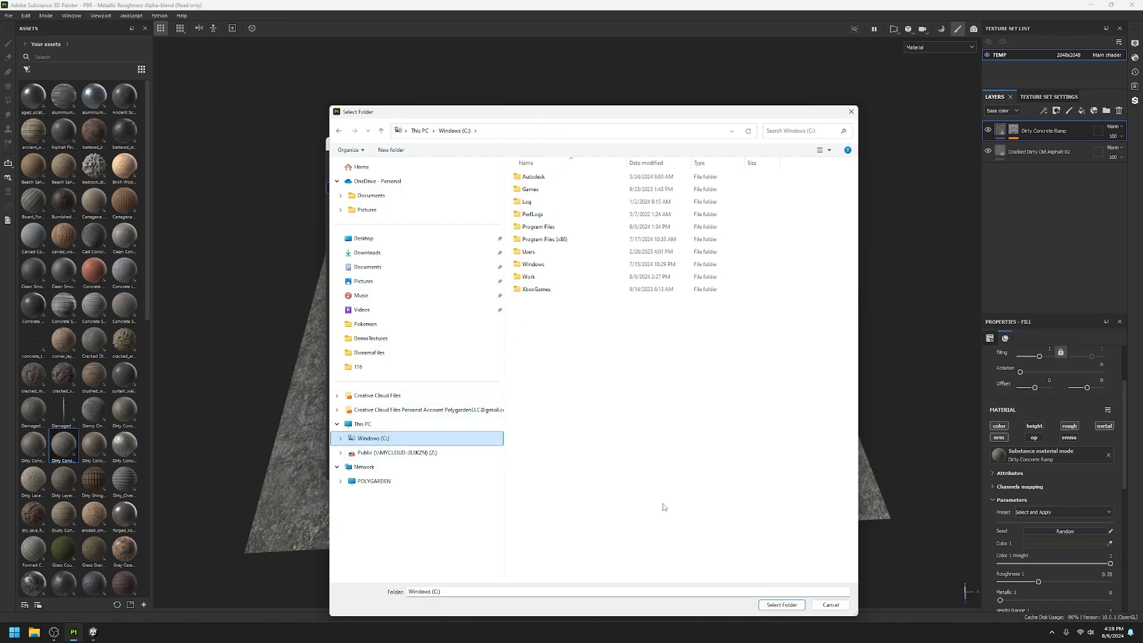
right_click(595, 294)
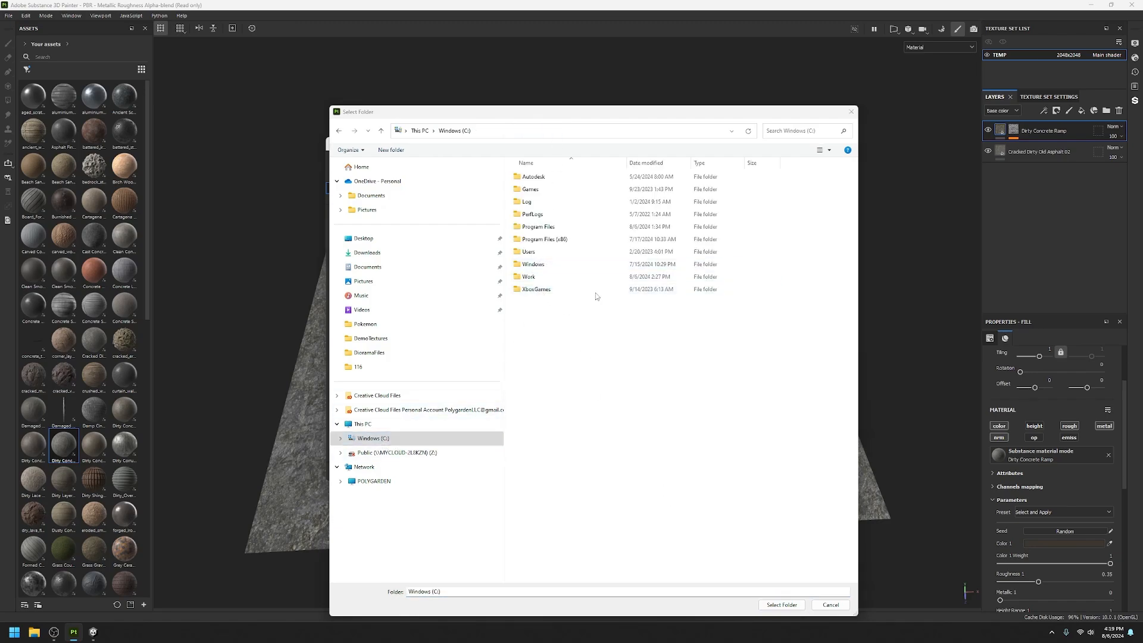
click(830, 605)
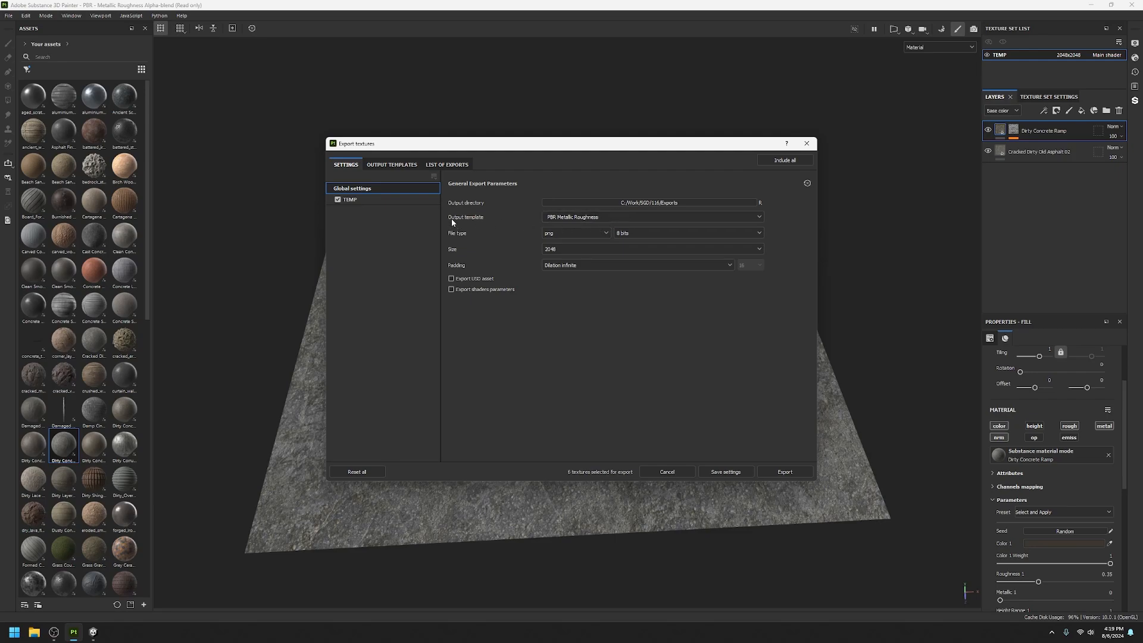
Set the export template to Unity Universal Render Pipeline (Metallic Standard) and the texture size to 2048.
click(629, 216)
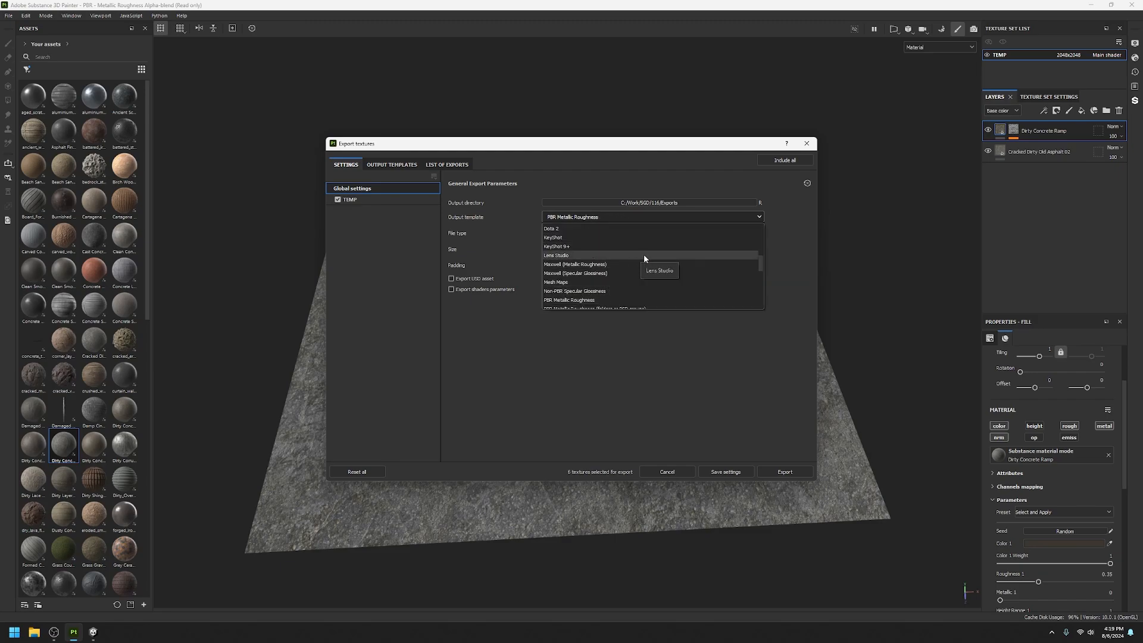
scroll(627, 243, down, 6)
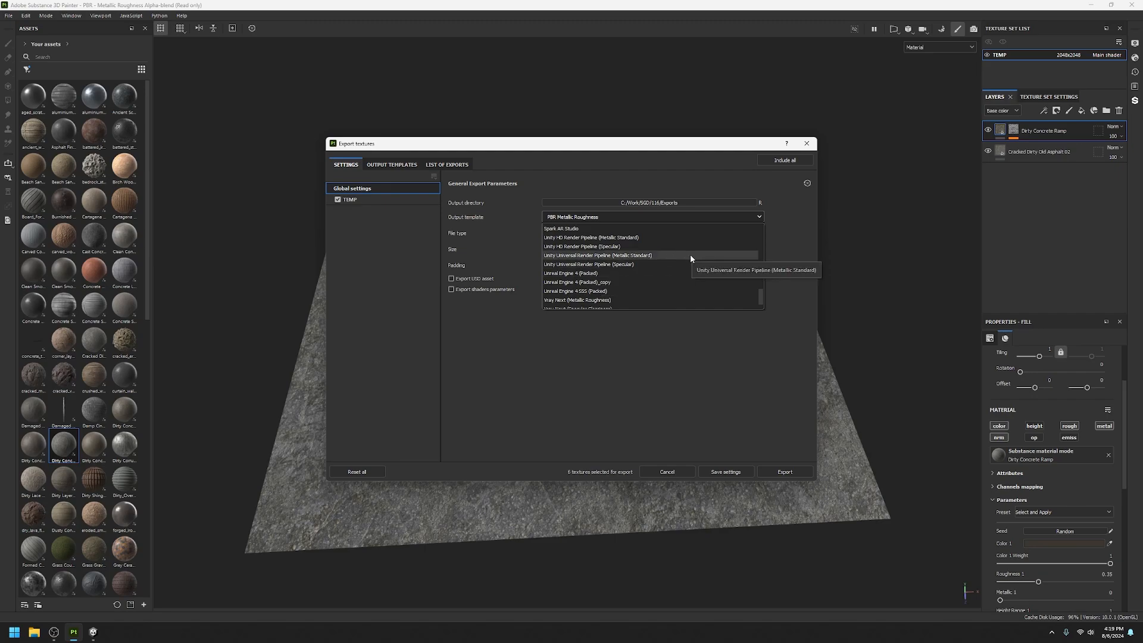
scroll(655, 256, up, 1)
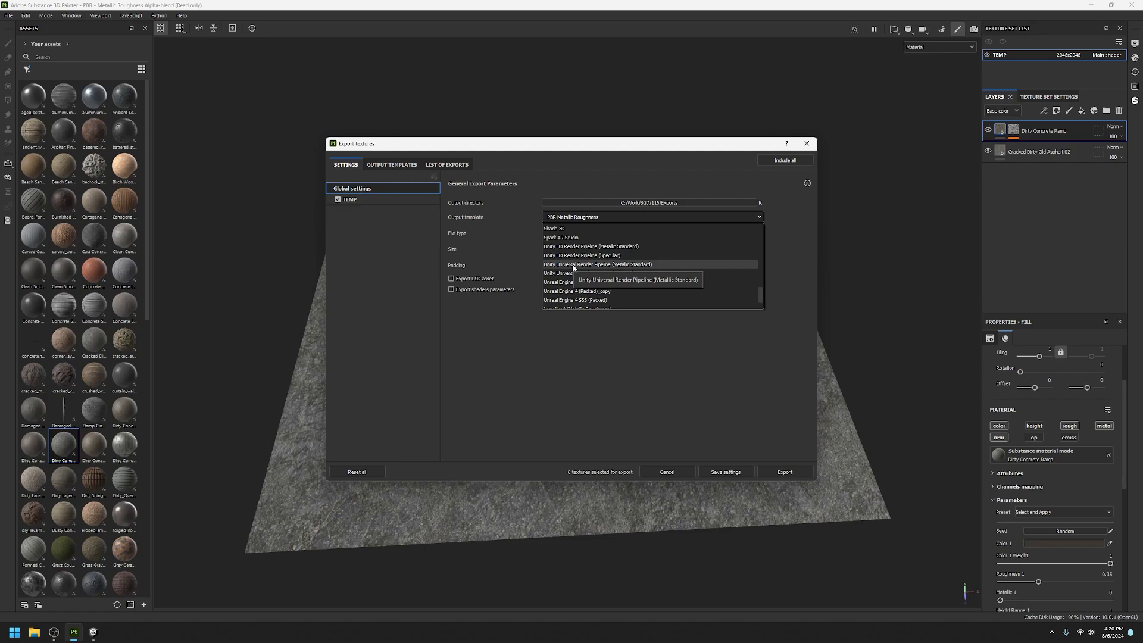
click(645, 264)
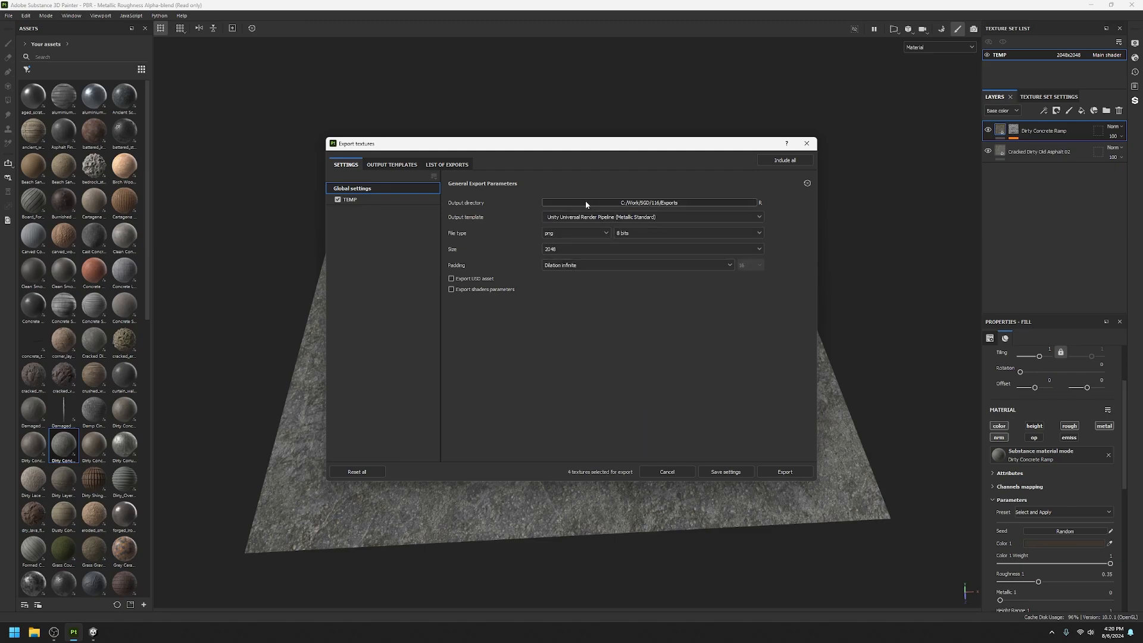
click(591, 249)
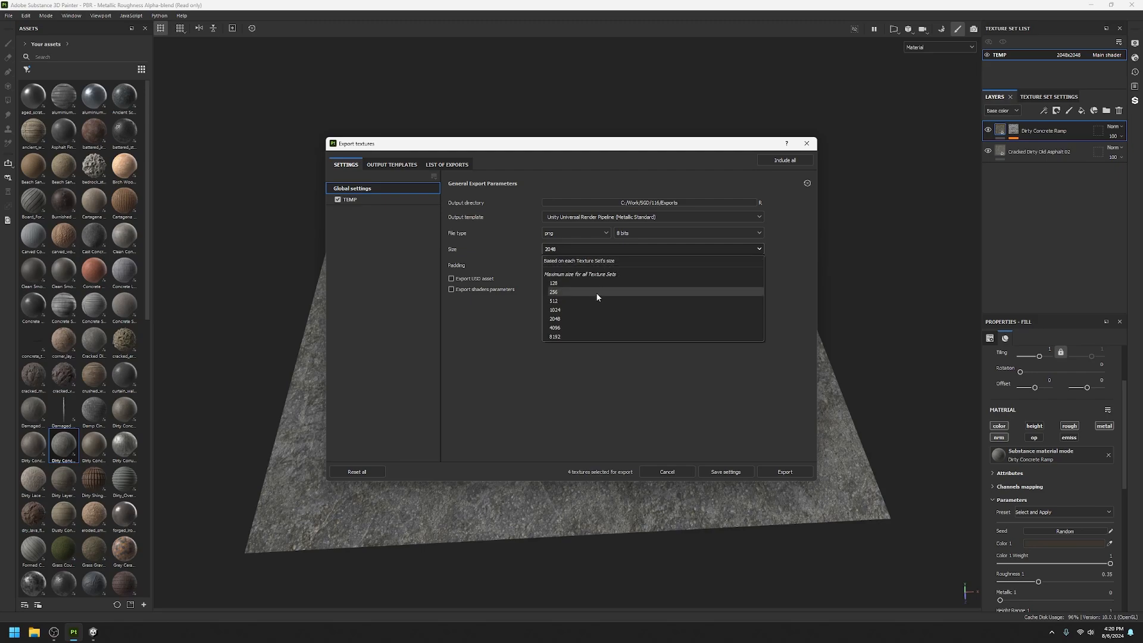
click(565, 319)
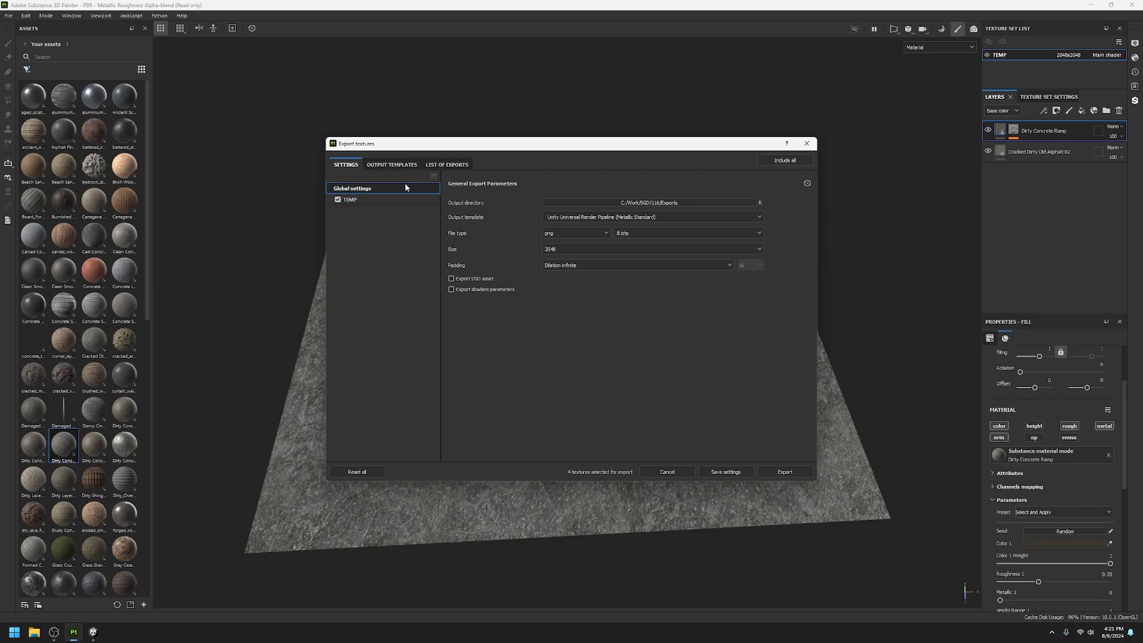
Examine the base color output map and its file naming in the Unreal Engine 4 (Packed) export preset.
click(407, 164)
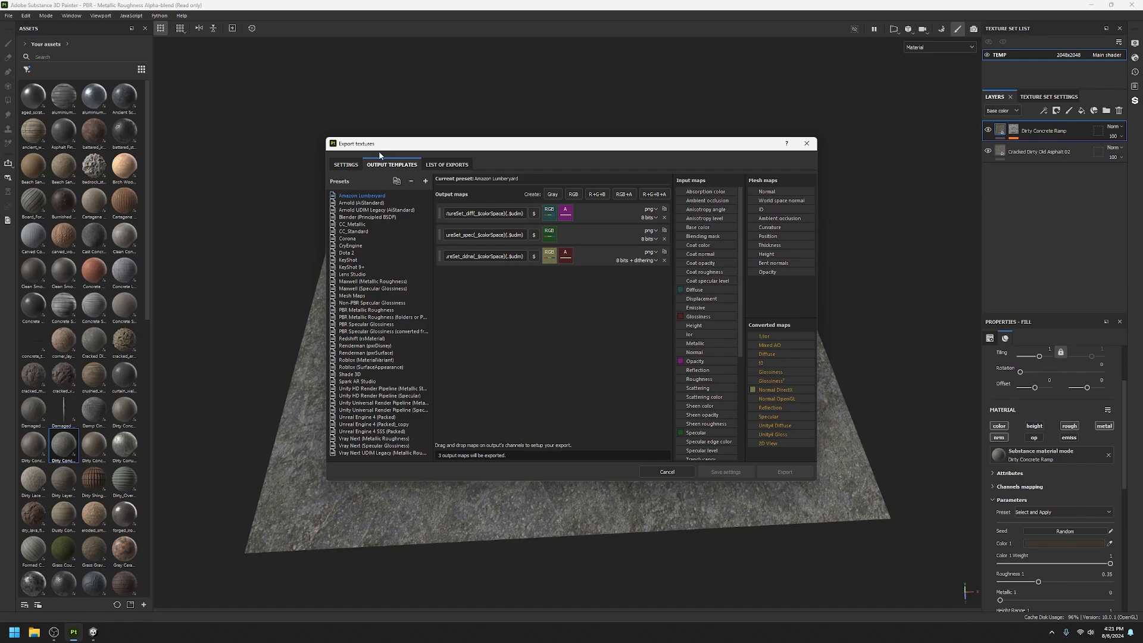
click(345, 165)
click(387, 420)
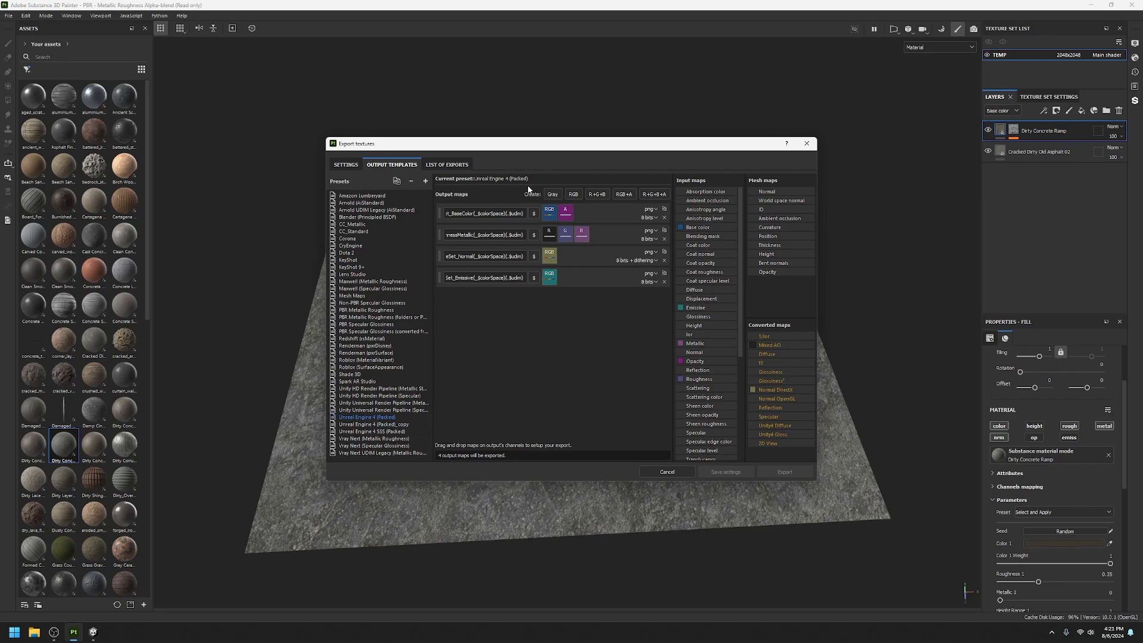
click(484, 213)
drag(475, 213, 406, 212)
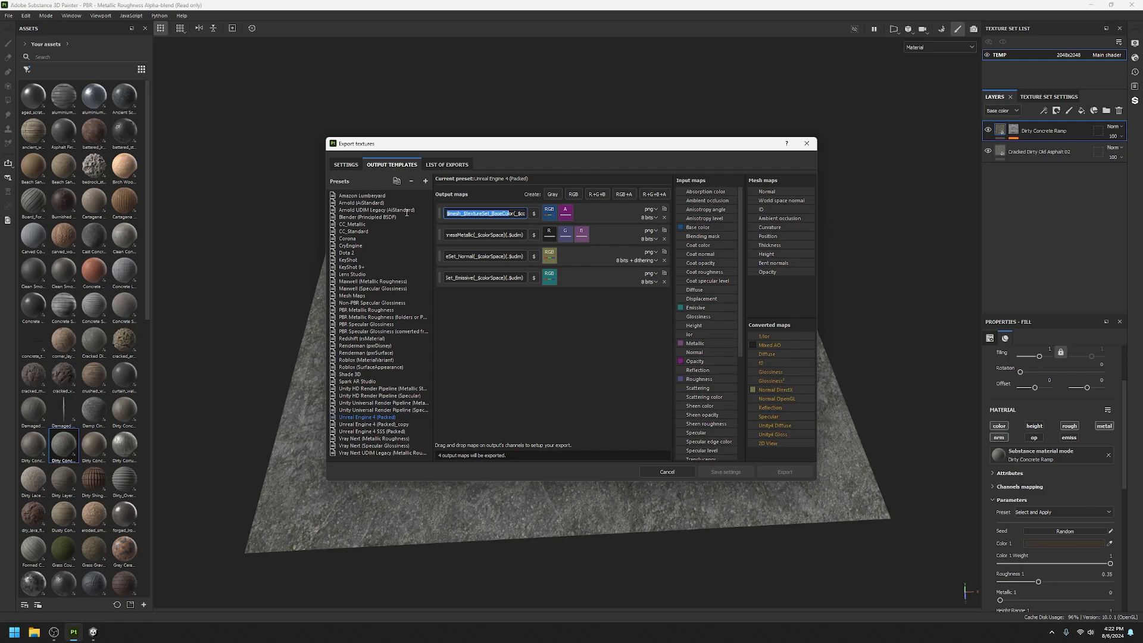
drag(491, 213, 547, 215)
click(493, 215)
drag(476, 214, 433, 212)
click(495, 215)
Examine the occlusion-roughness-metallic channel packing and the normal and emissive output maps of the Unreal Engine 4 (Packed) preset.
click(468, 237)
drag(471, 233, 410, 238)
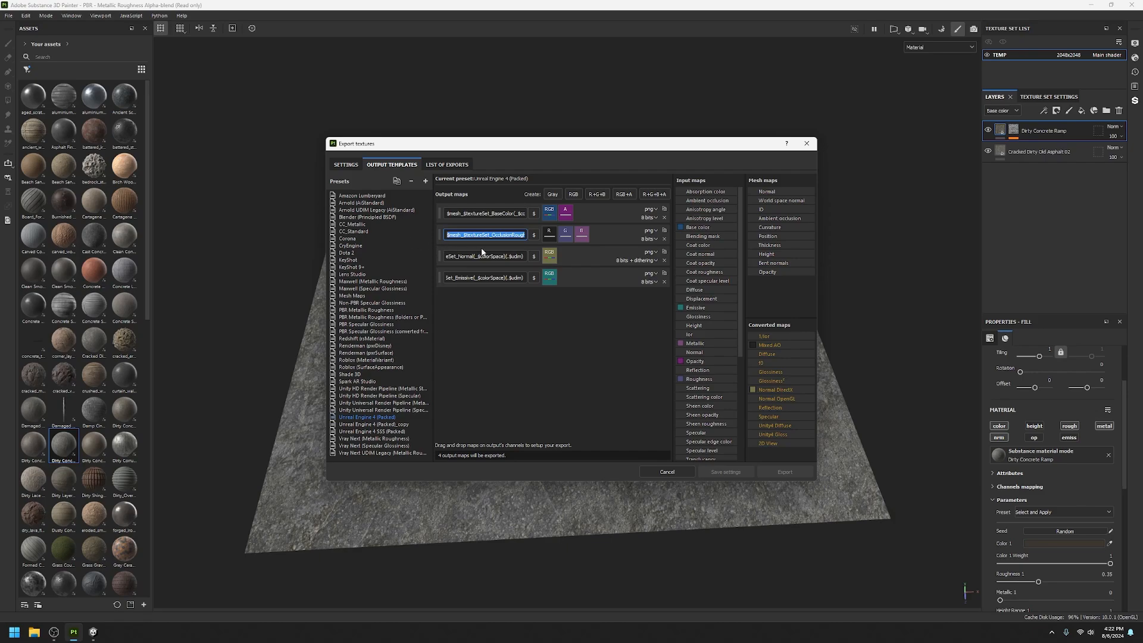
click(496, 236)
mouse_move(491, 235)
mouse_down()
mouse_move(523, 236)
mouse_move(508, 240)
mouse_up()
click(506, 237)
drag(494, 235, 446, 236)
click(507, 236)
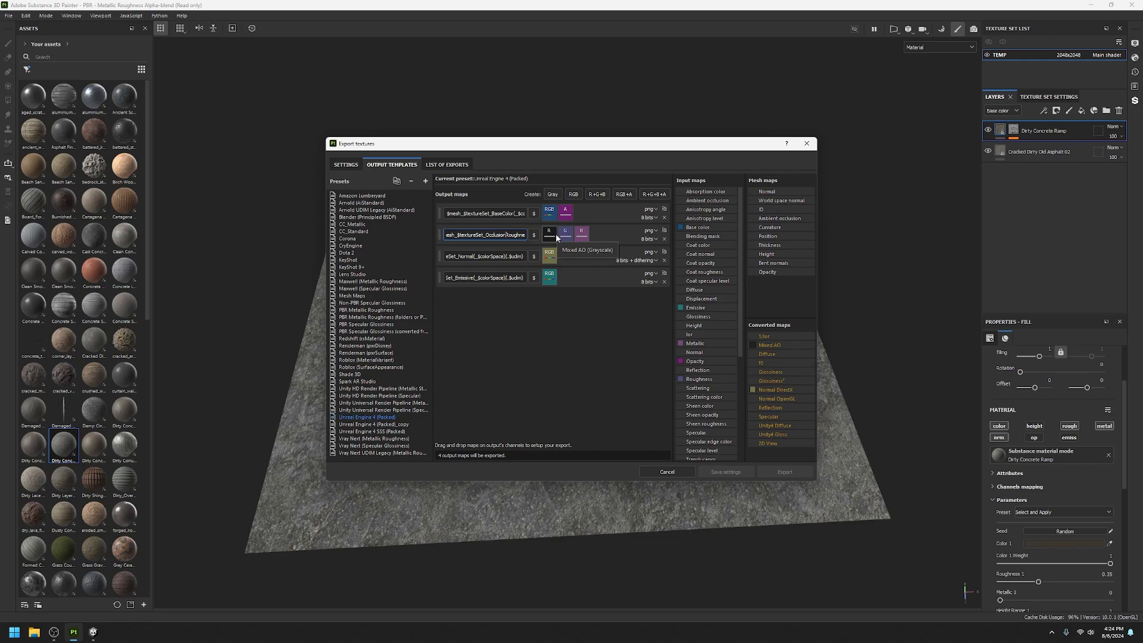
click(478, 256)
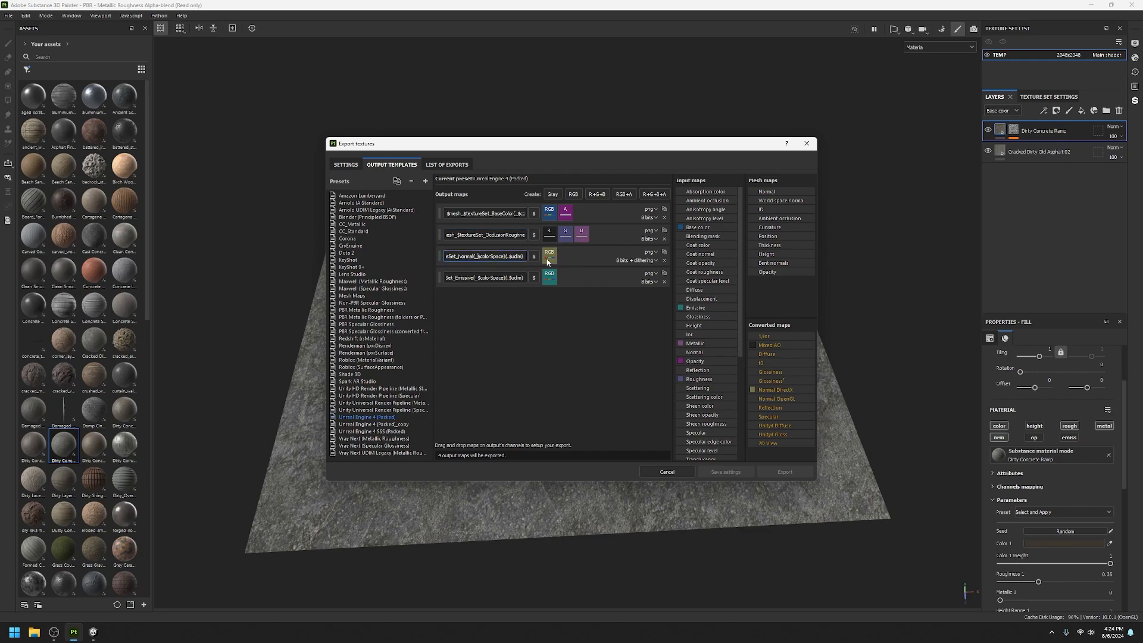
drag(490, 280, 431, 278)
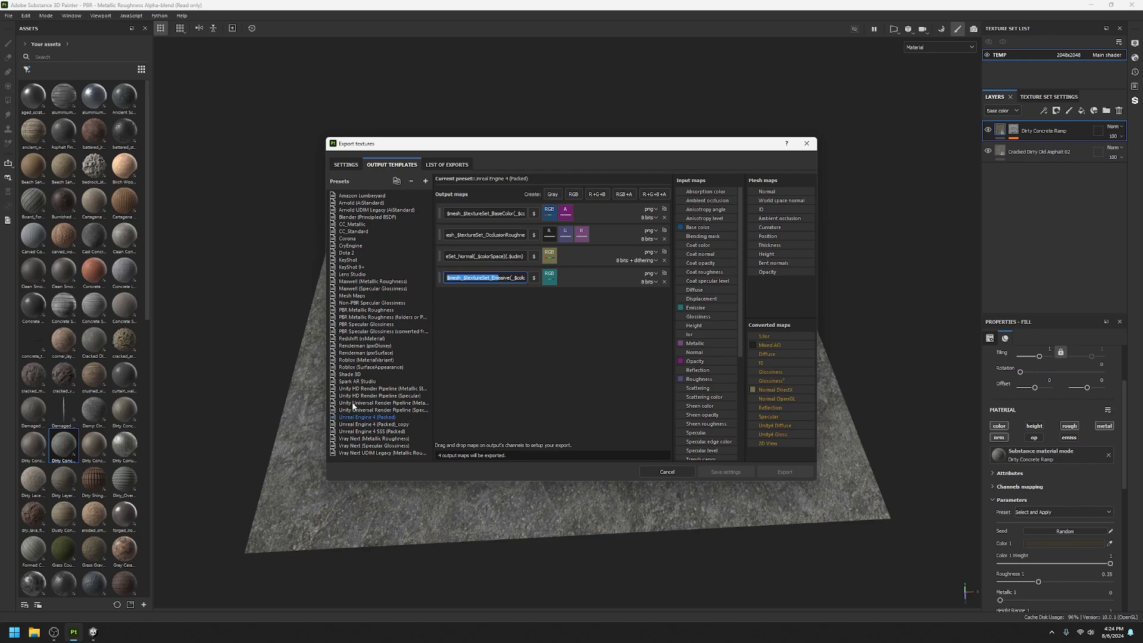
Compare the output maps of the Unity Universal Render Pipeline (Metallic Standard) preset with those of Unreal Engine 4 (Packed).
click(418, 404)
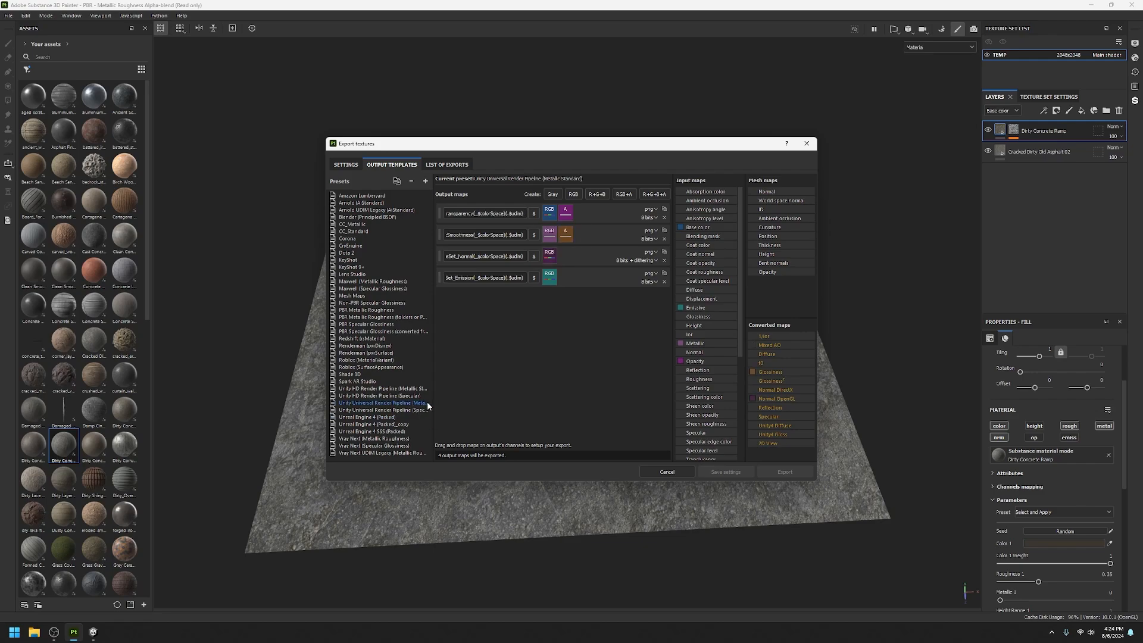
mouse_move(437, 407)
mouse_down()
mouse_move(490, 404)
mouse_move(420, 407)
mouse_up()
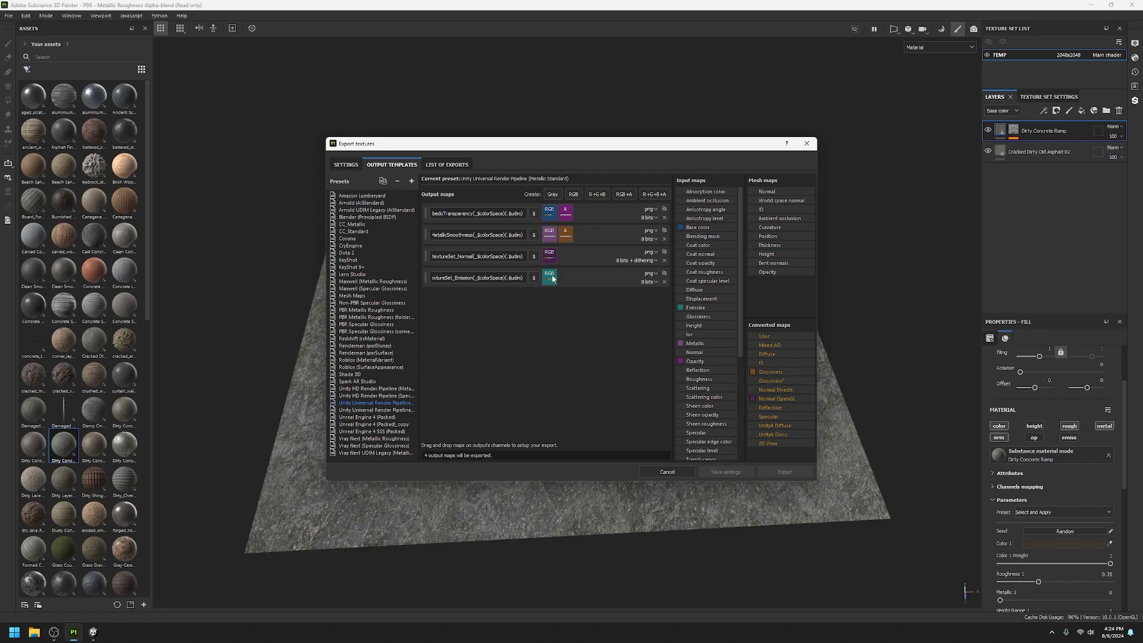
drag(451, 215, 422, 214)
click(475, 211)
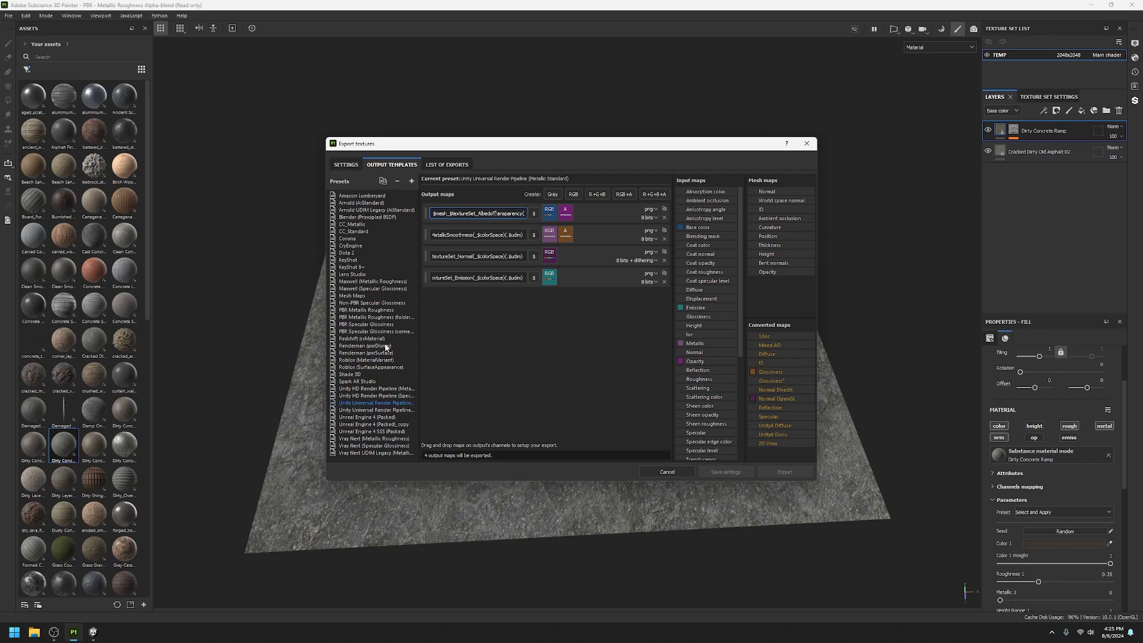
click(390, 417)
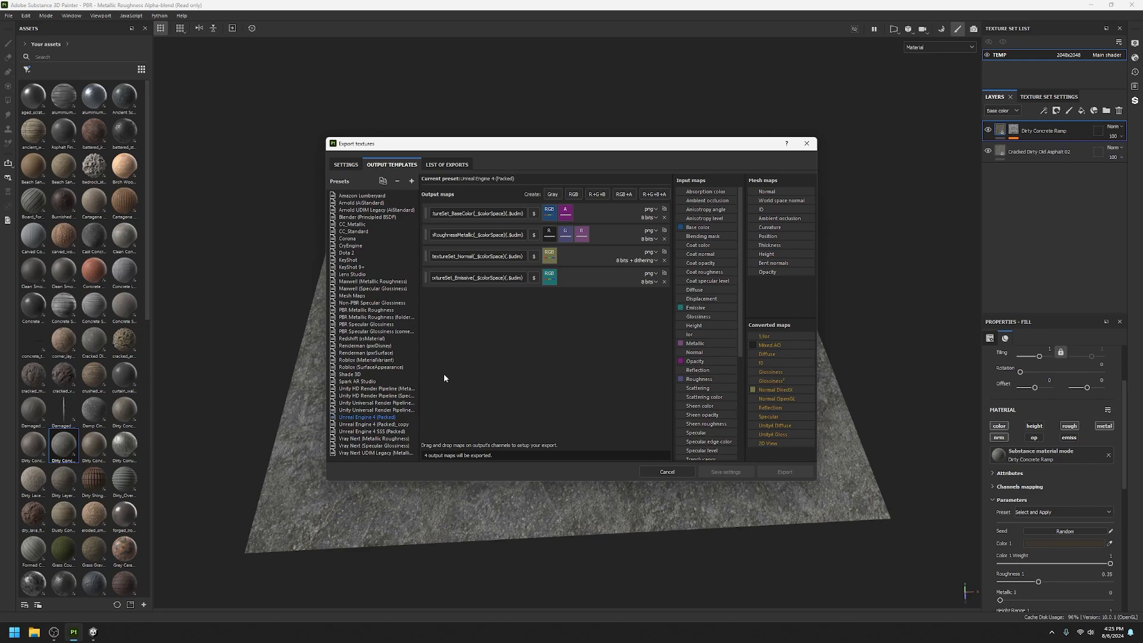
click(389, 403)
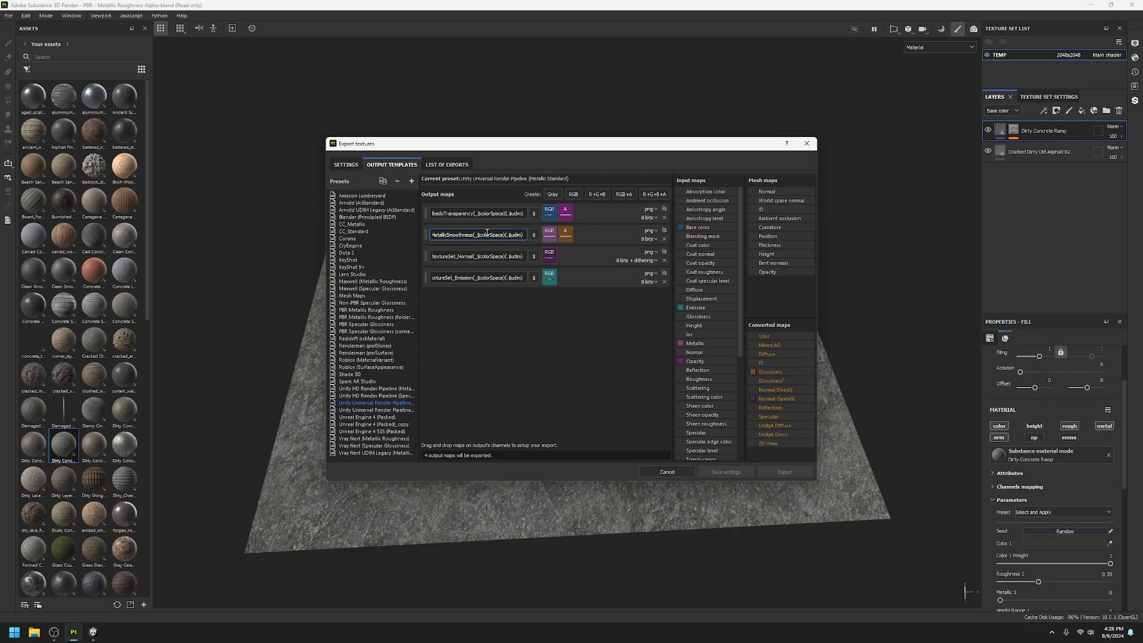
click(452, 256)
click(486, 277)
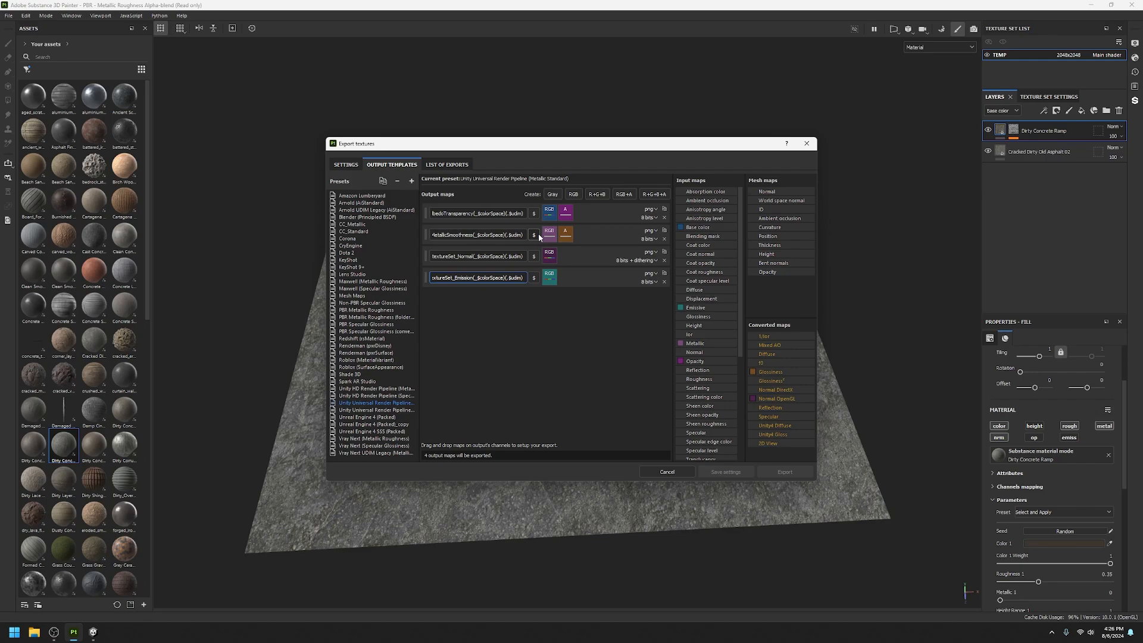
click(391, 418)
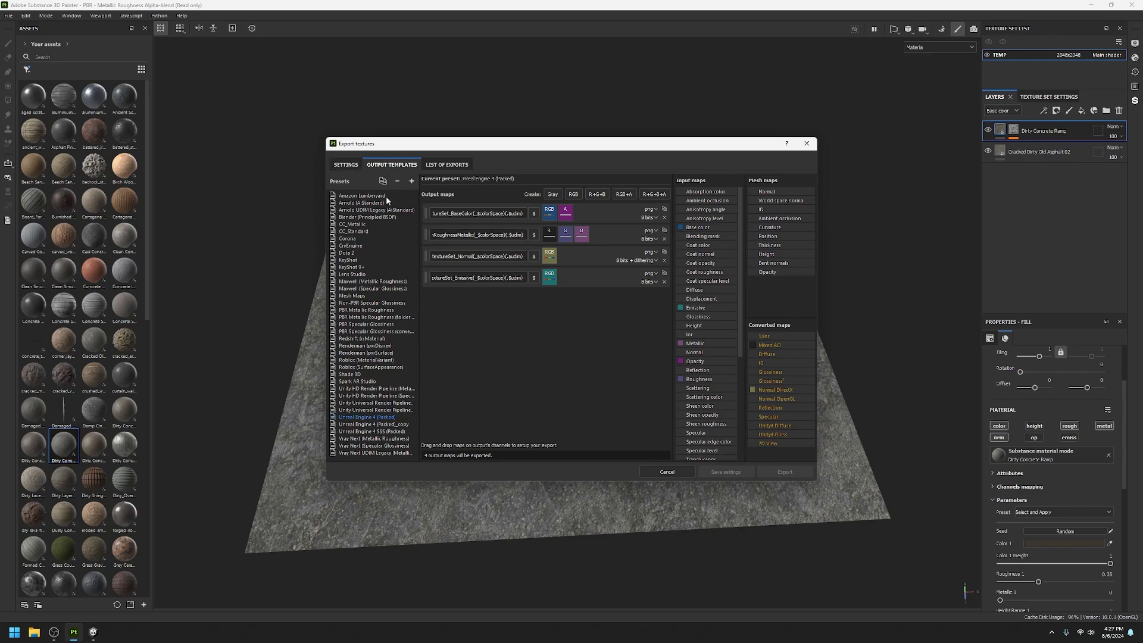
Export the TEMP texture set as 8-bit PNG files using the general export parameters.
click(346, 165)
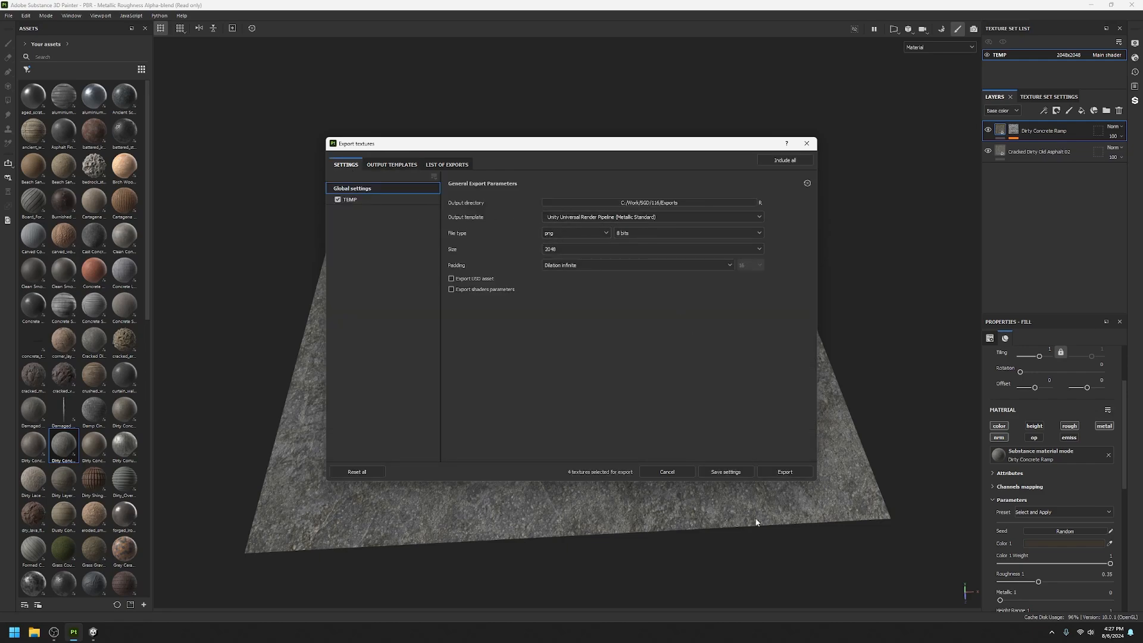
click(791, 473)
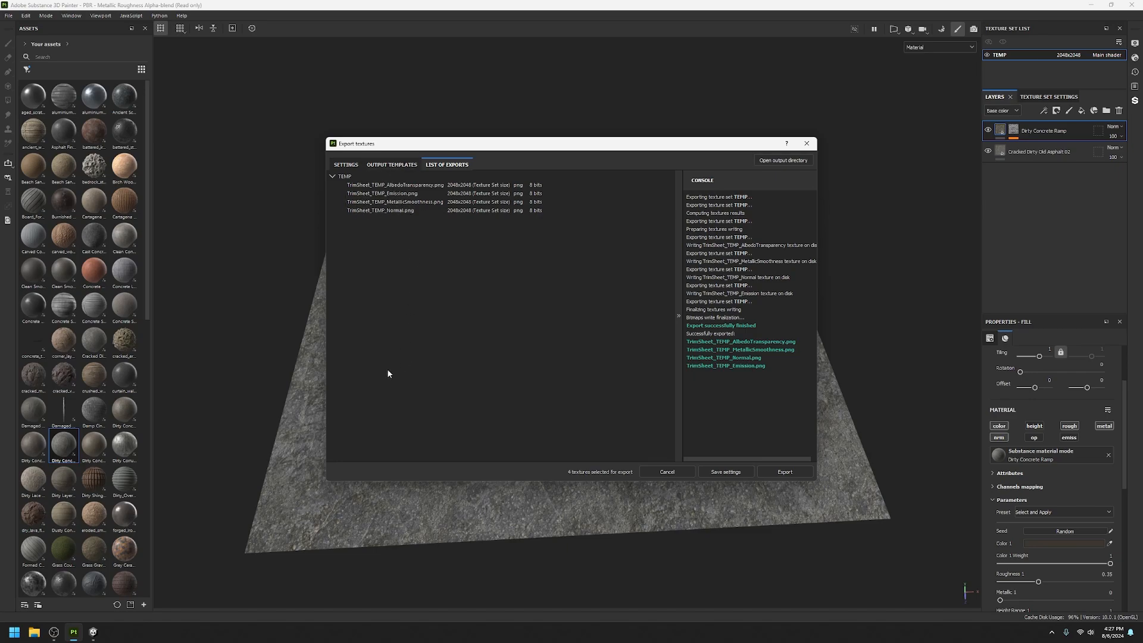
Switch to File Explorer and show the Exports folder's files in details view, sorted by date.
click(37, 635)
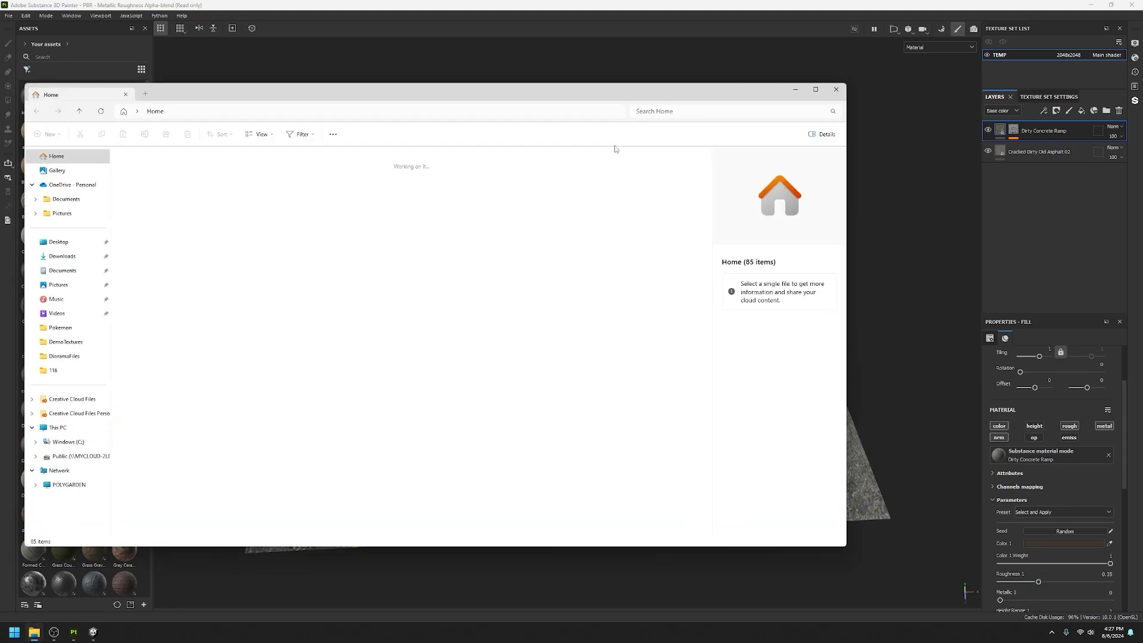
drag(595, 102, 1142, 131)
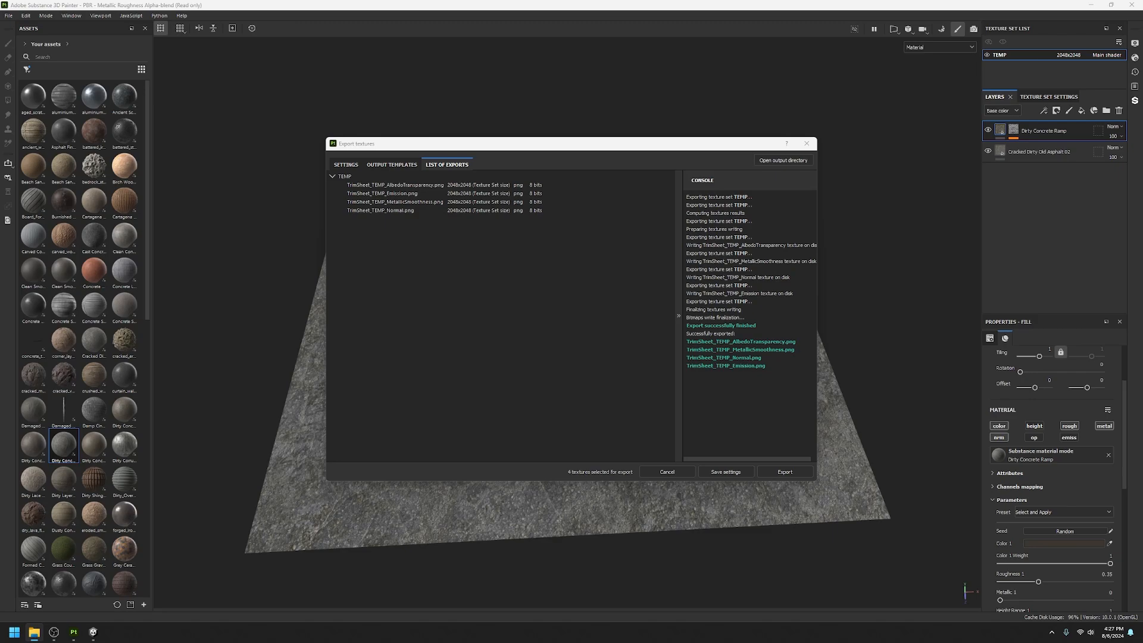
drag(747, 121, 607, 94)
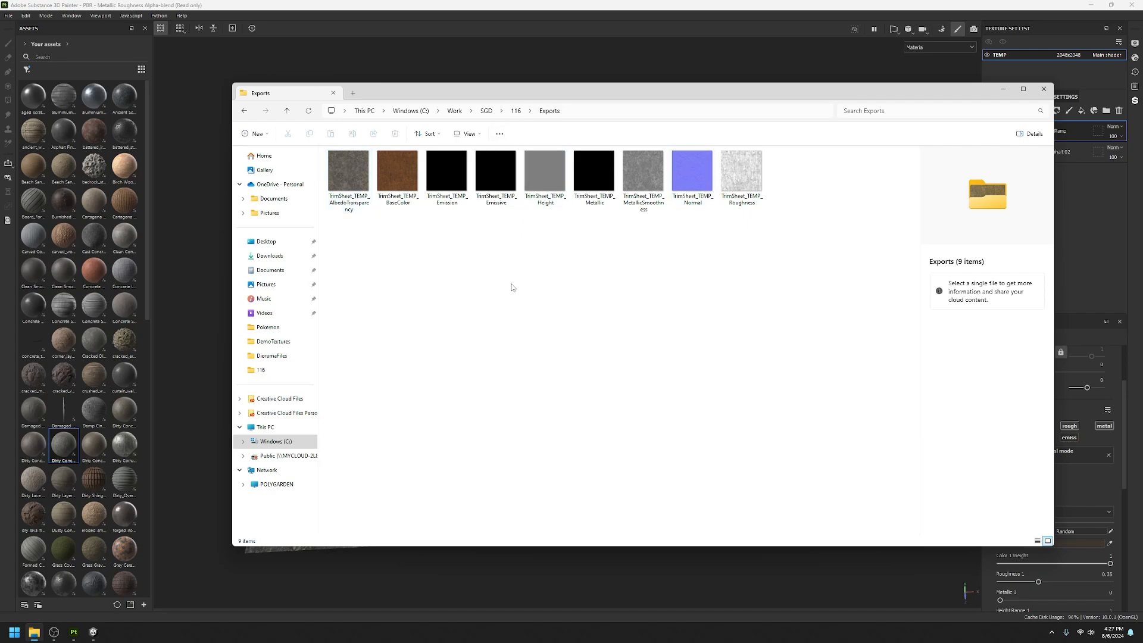
click(484, 134)
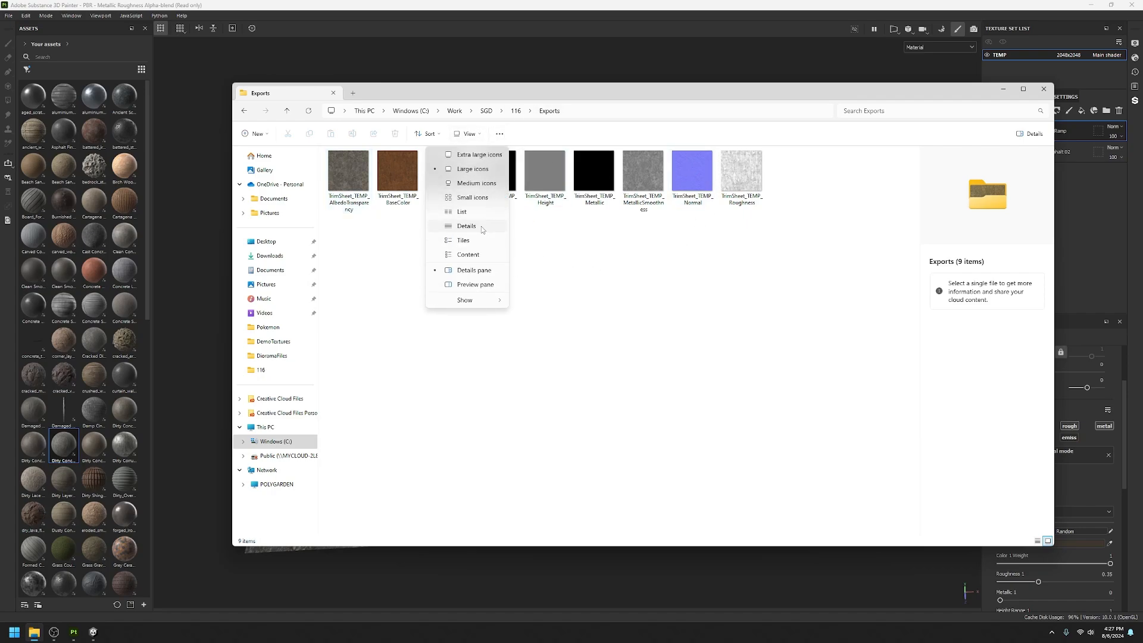
click(481, 226)
click(416, 153)
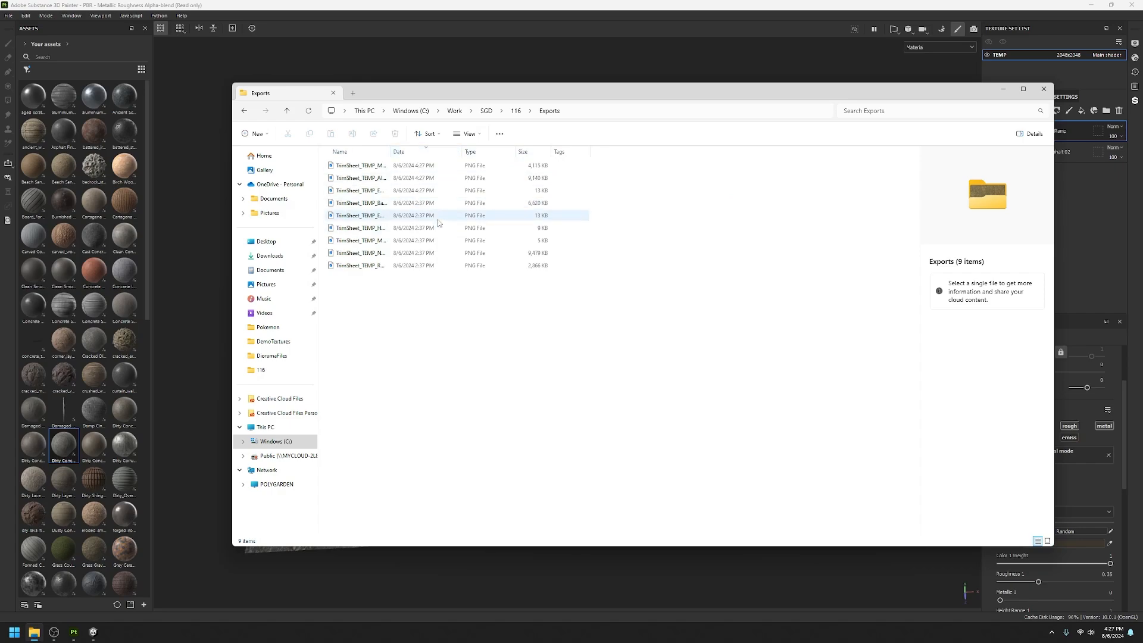
Delete the older TrimSheet_TEMP PNG files from the Exports folder, from BaseColor through Roughness.
click(430, 206)
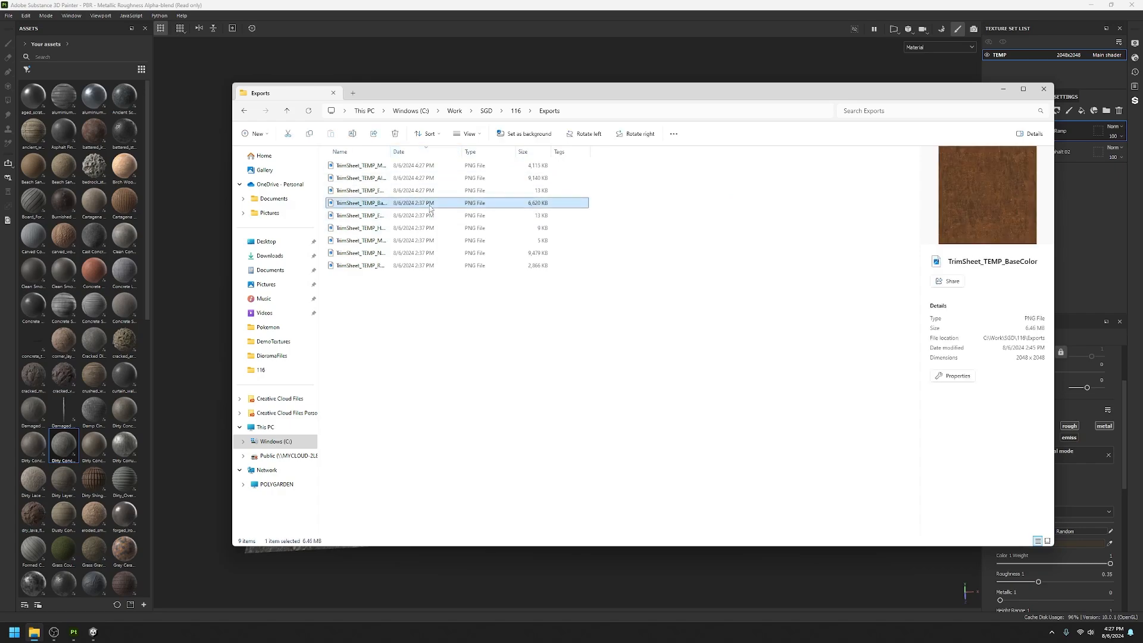
shift+click(419, 265)
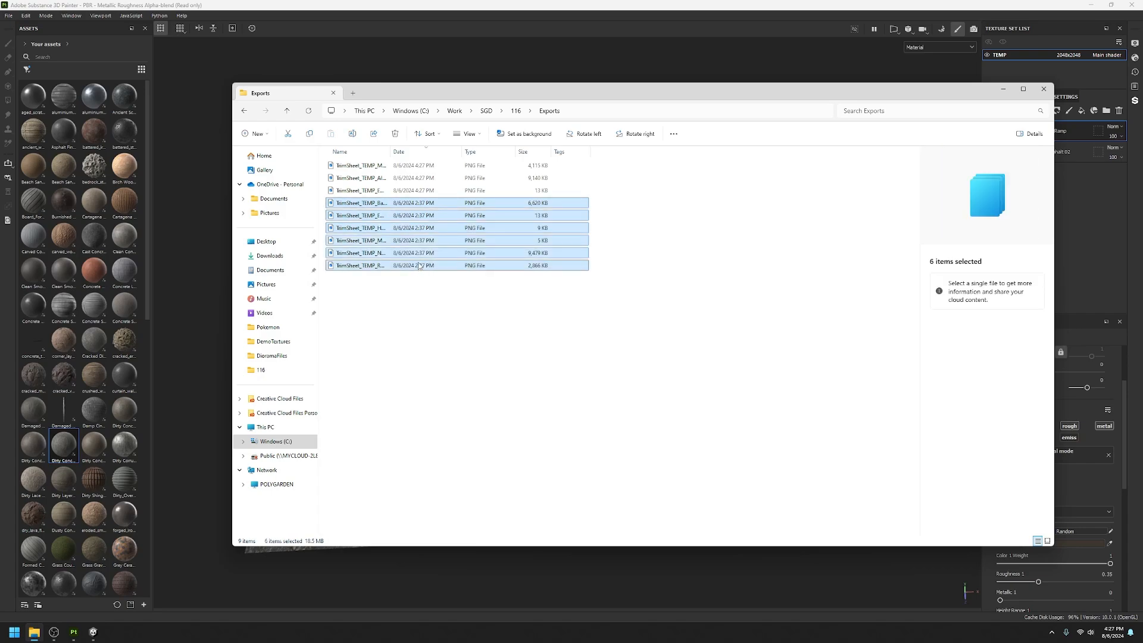
key(Delete)
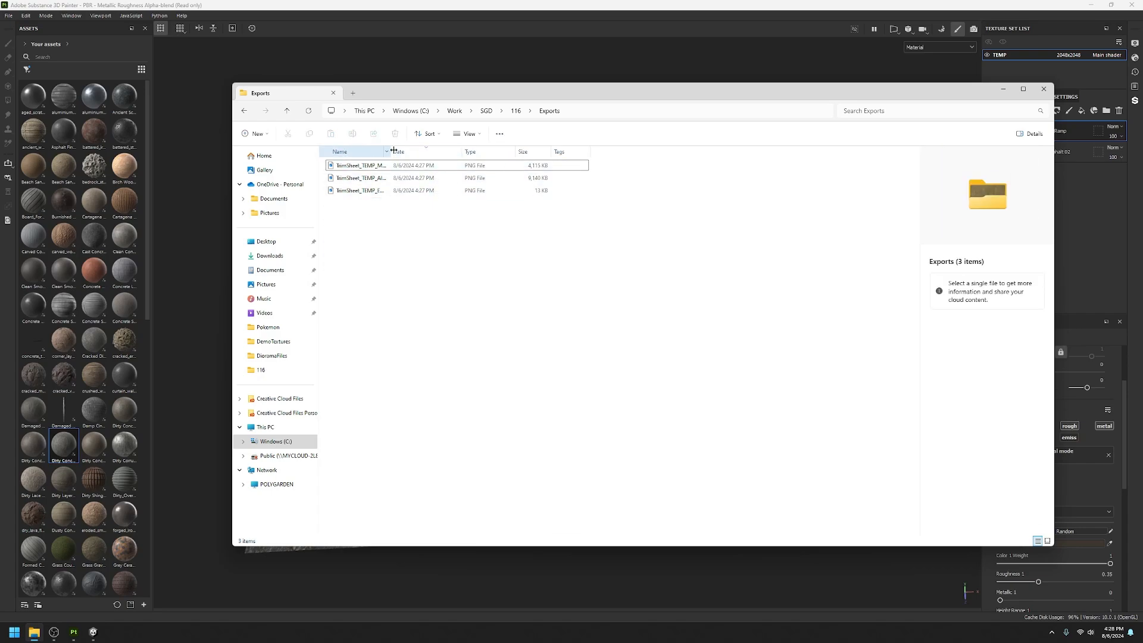
Widen the file name column and rename the AlbedoTransparency texture as Asphalt01_BC.
drag(391, 151, 459, 149)
click(411, 182)
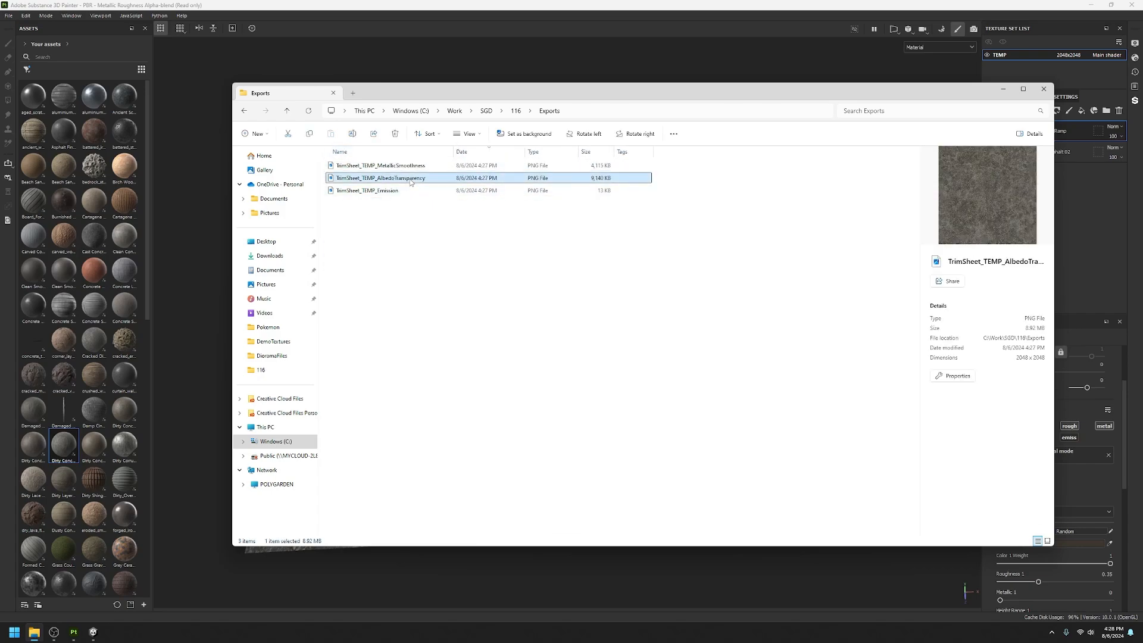
right_click(411, 182)
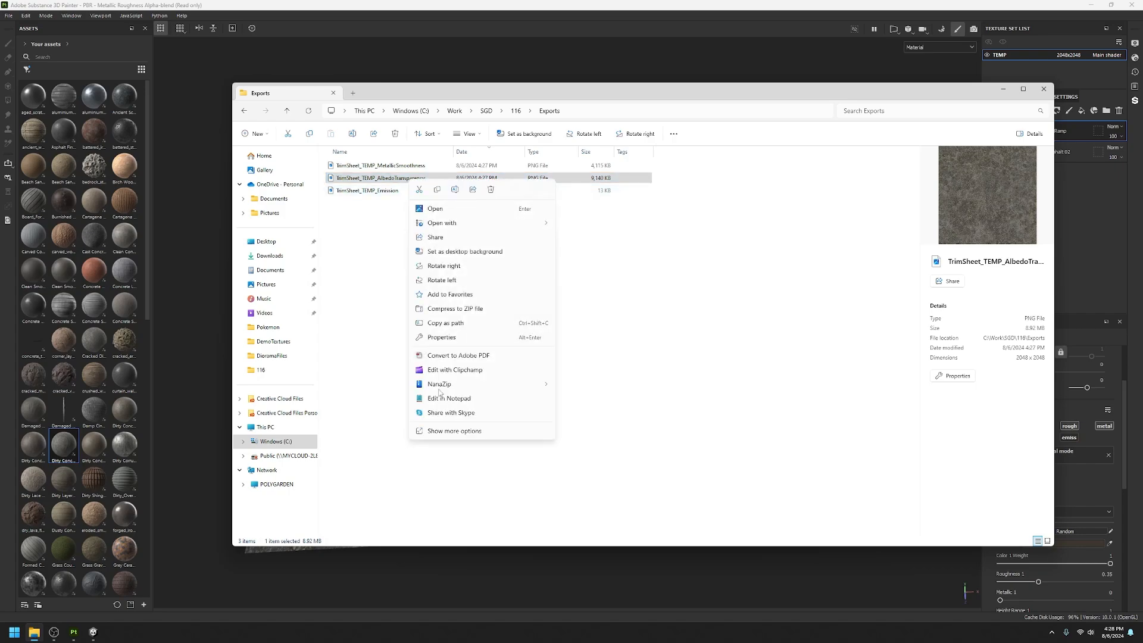
click(455, 189)
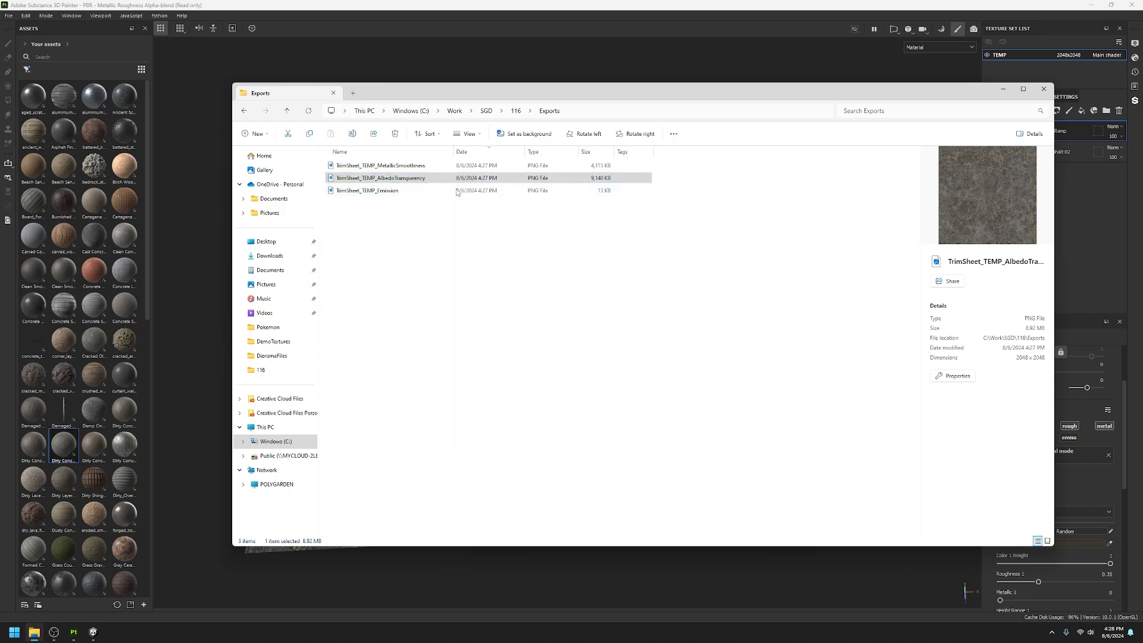
text(Al)
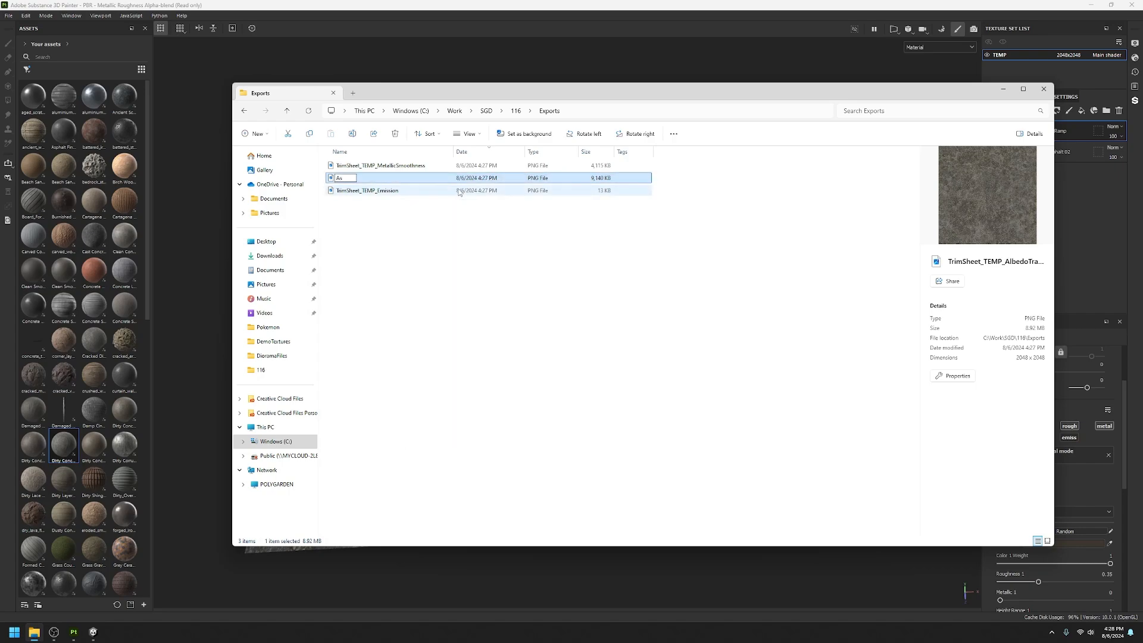
text(phalt01_BC)
key(Return)
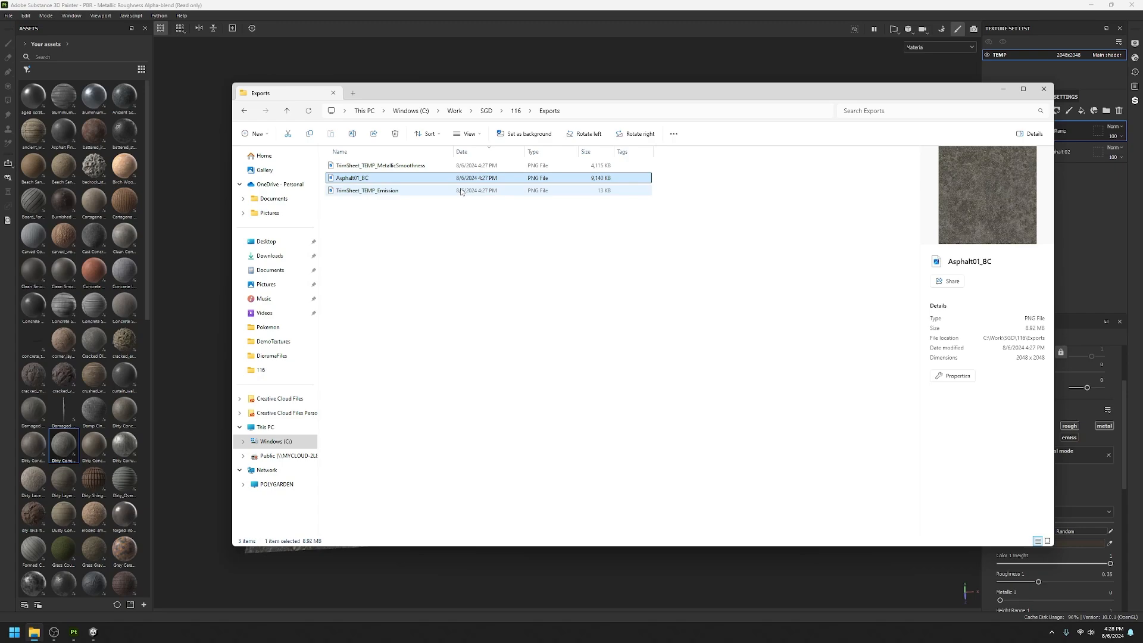
Rename the MetallicSmoothness texture as Asphalt01_MS.
click(396, 169)
right_click(396, 171)
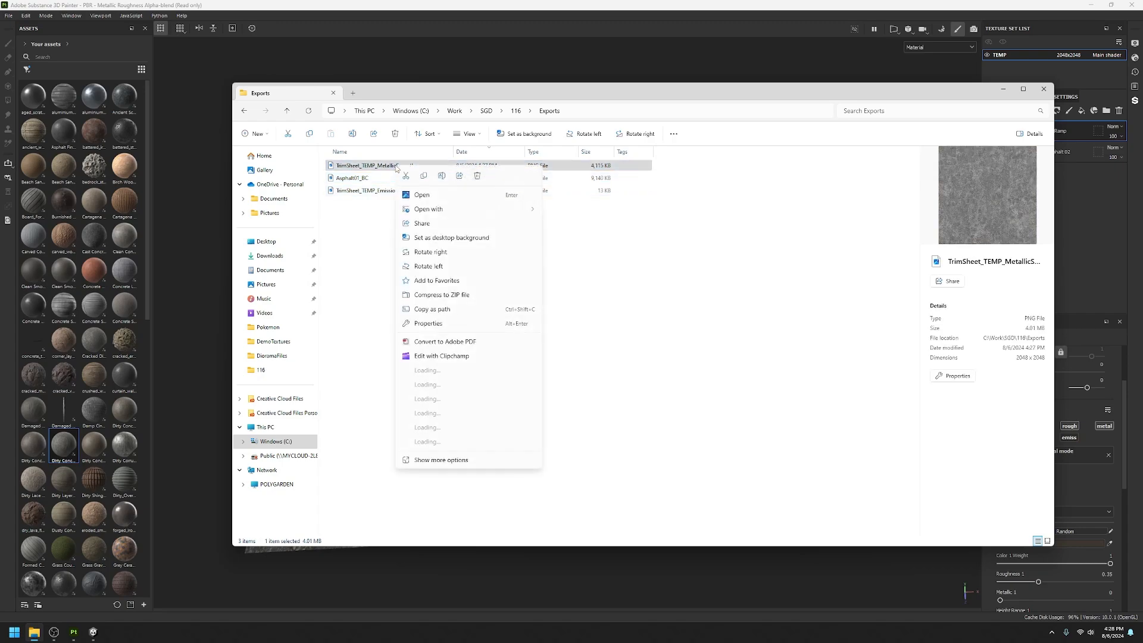
click(442, 180)
text(A)
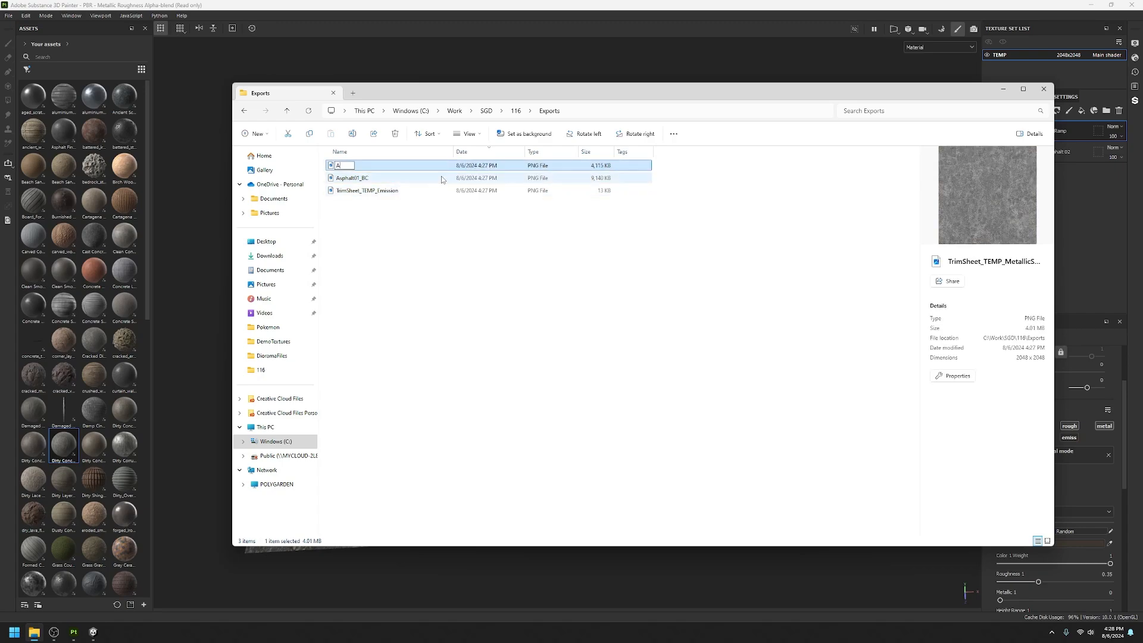
text(sphalt01_MS)
key(Return)
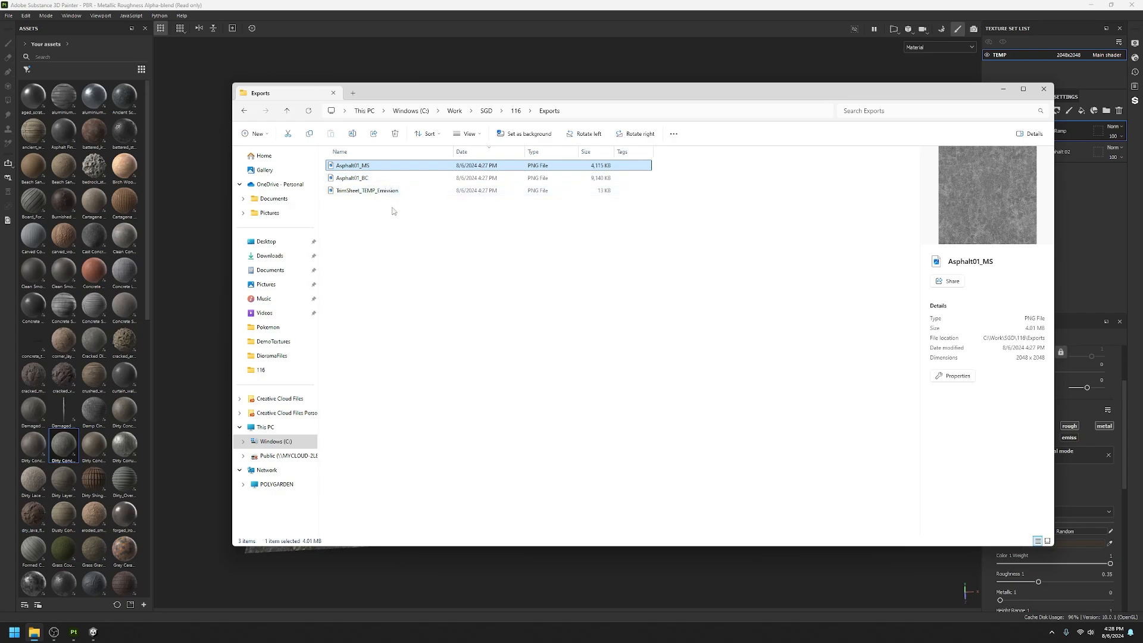
Delete the TrimSheet_TEMP_Emission texture from the Exports folder.
click(369, 191)
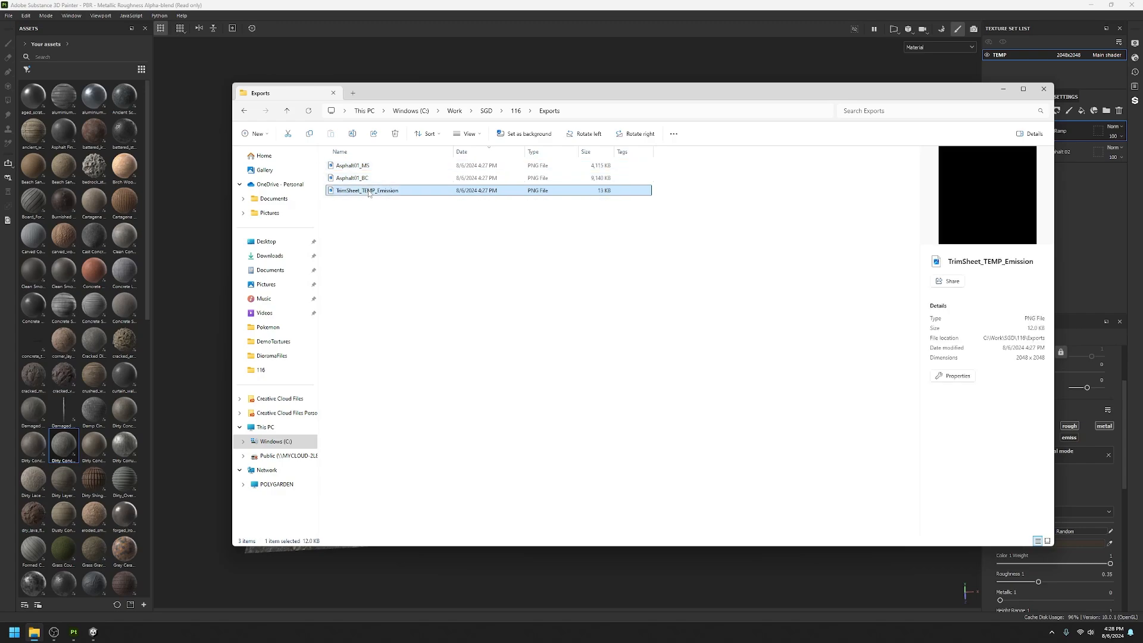
right_click(368, 192)
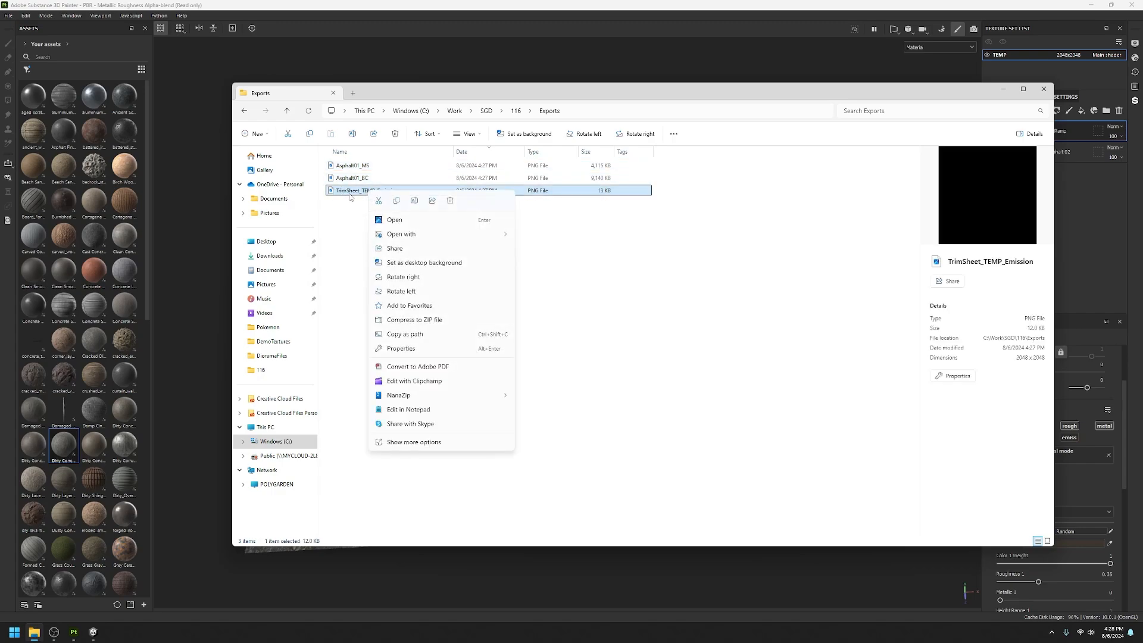
click(416, 201)
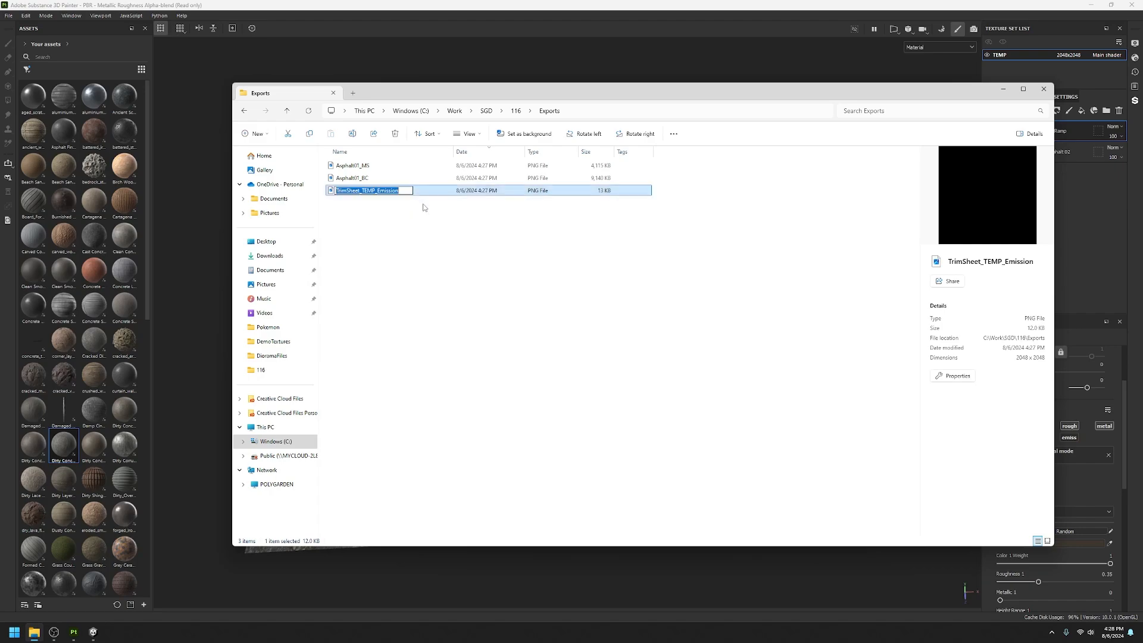
click(498, 267)
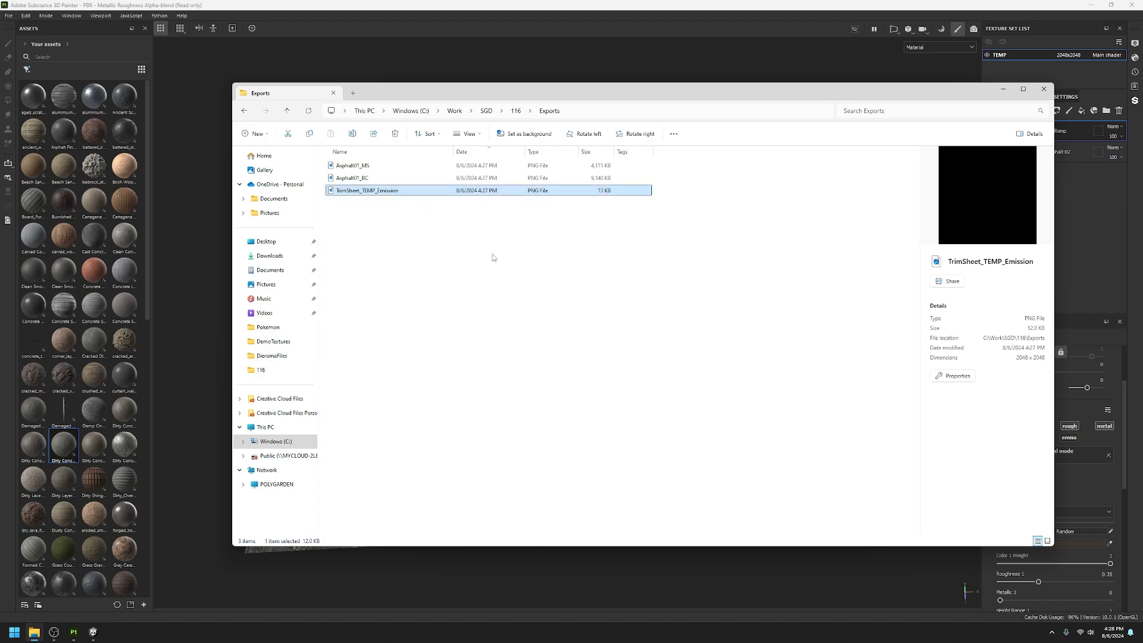
click(352, 190)
key(Delete)
Switch to Substance 3D Painter and export the TEMP textures again with the Unity Universal Render Pipeline (Metallic Standard) template.
key(alt+Tab)
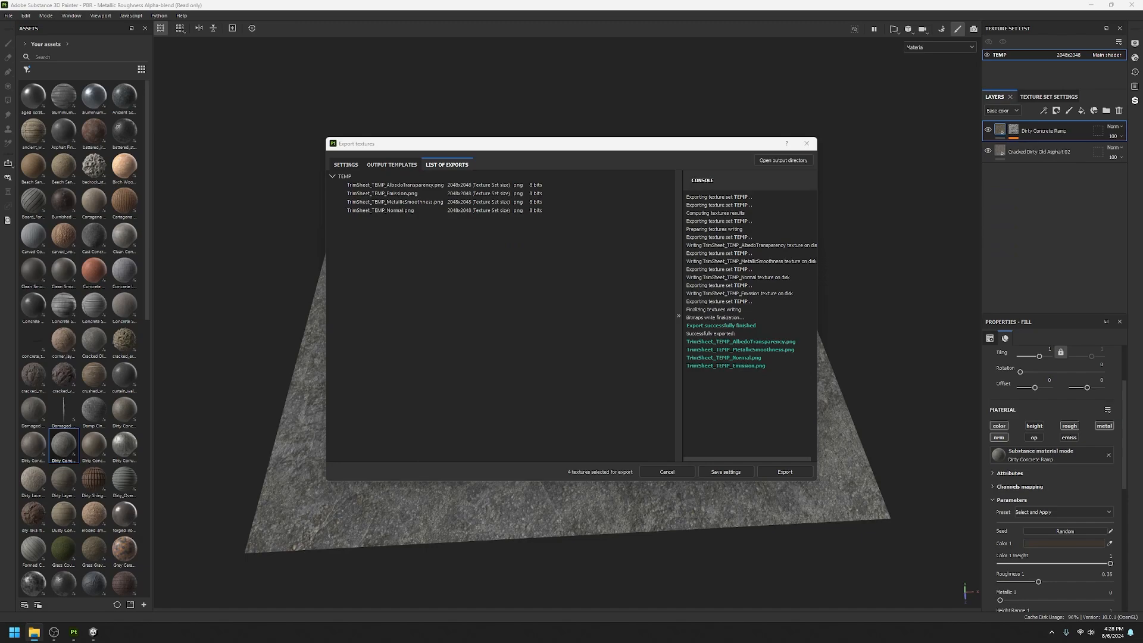
click(346, 164)
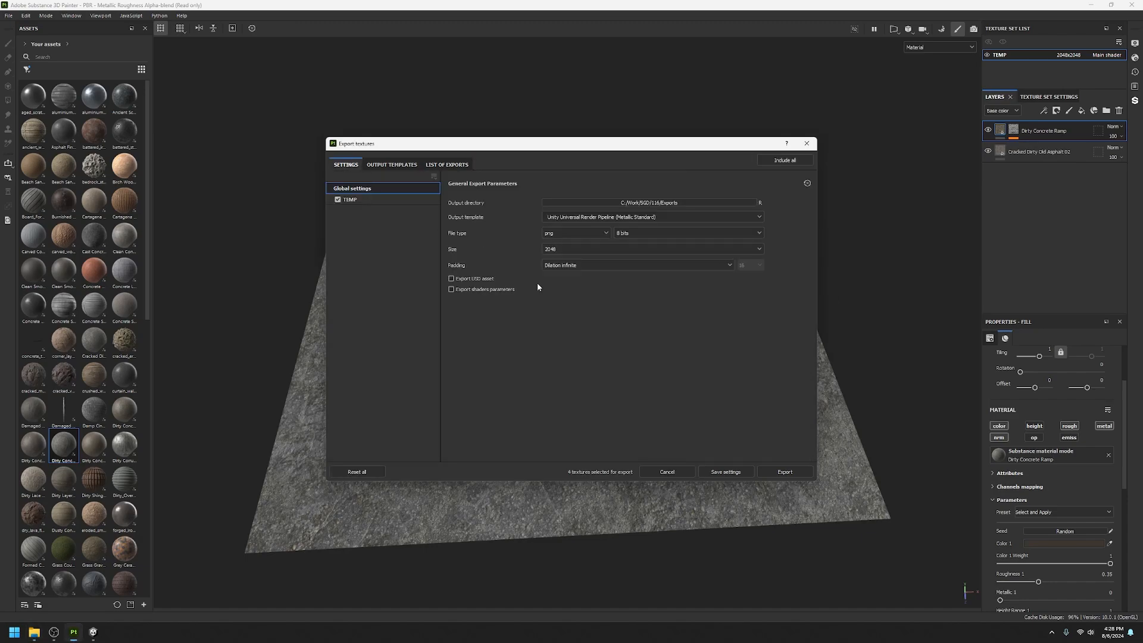
click(787, 471)
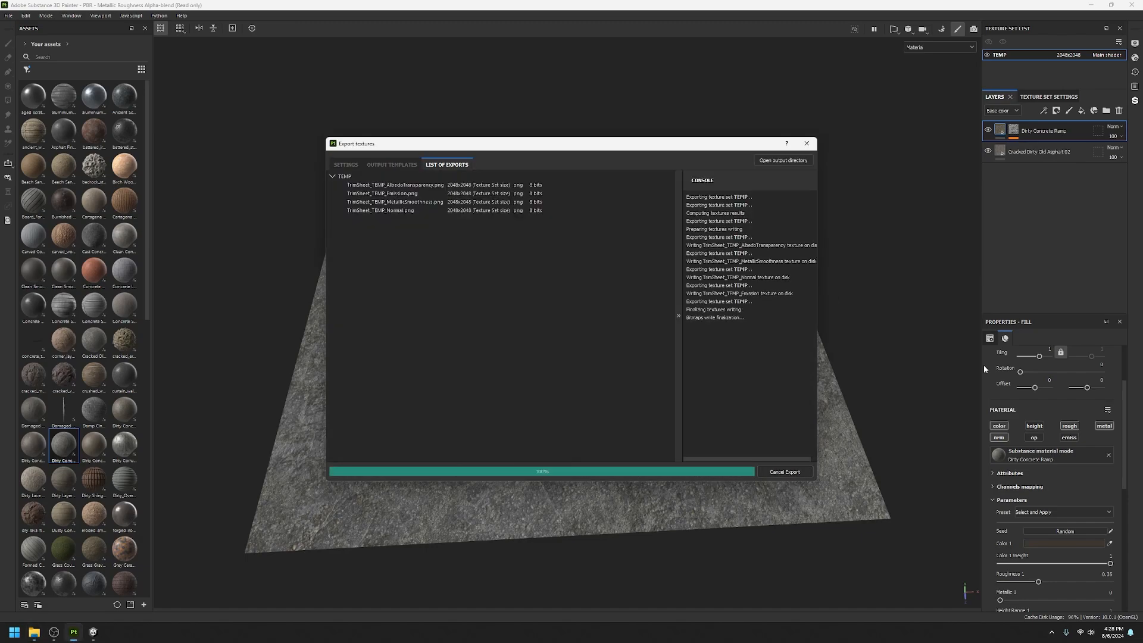
Back in File Explorer, delete the re-exported TrimSheet_TEMP Emission, AlbedoTransparency and MetallicSmoothness files.
key(alt+Tab)
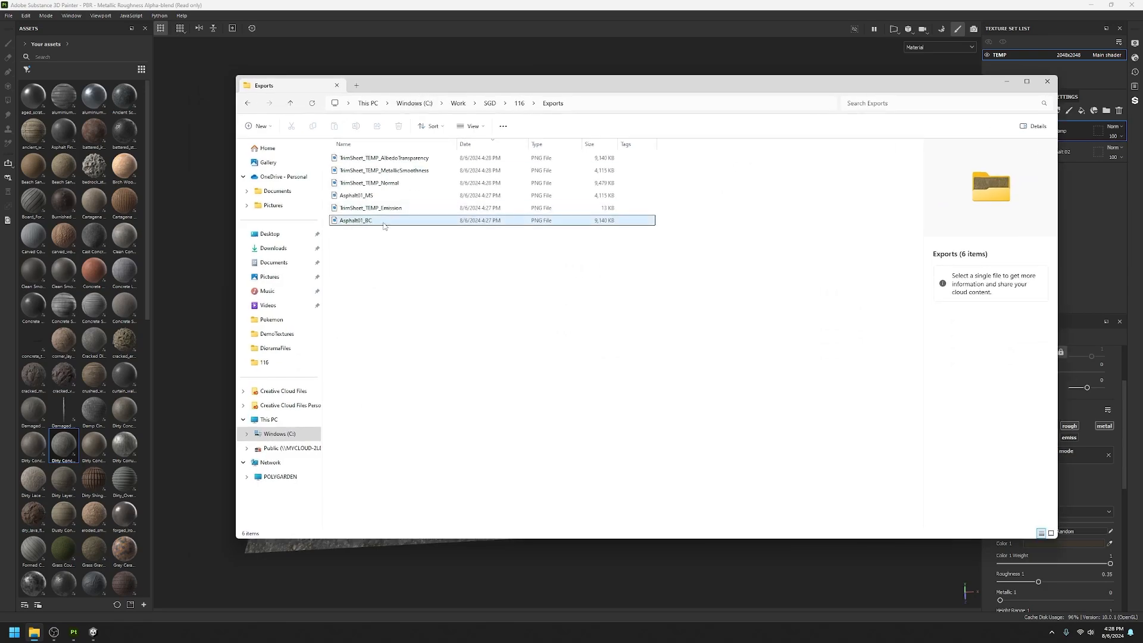
click(390, 209)
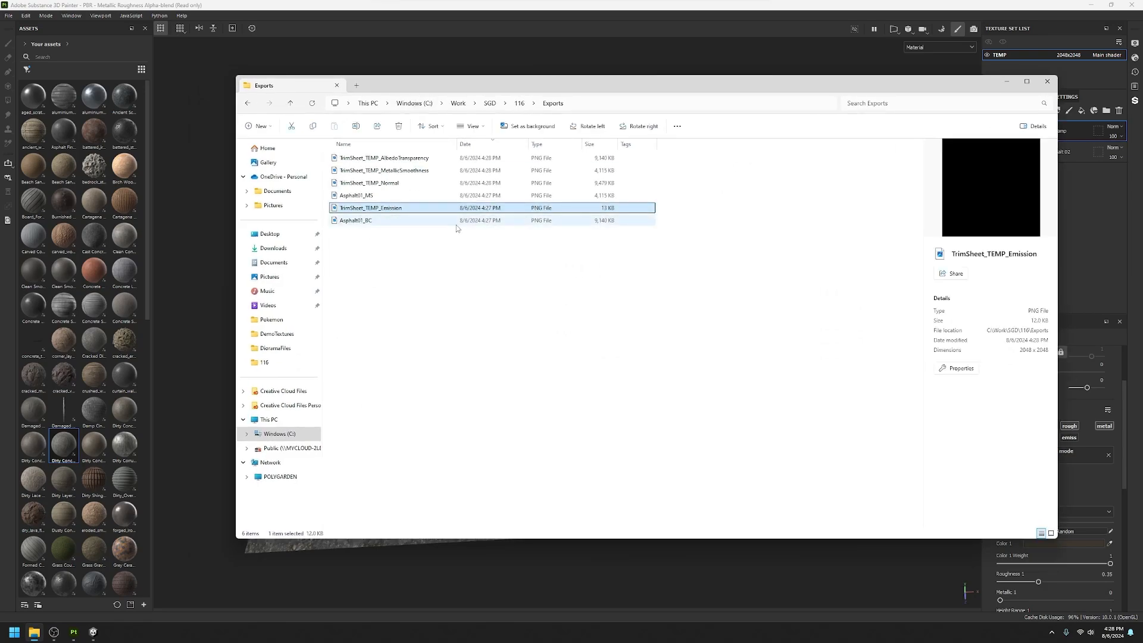
key(Delete)
click(425, 160)
key(Delete)
click(424, 160)
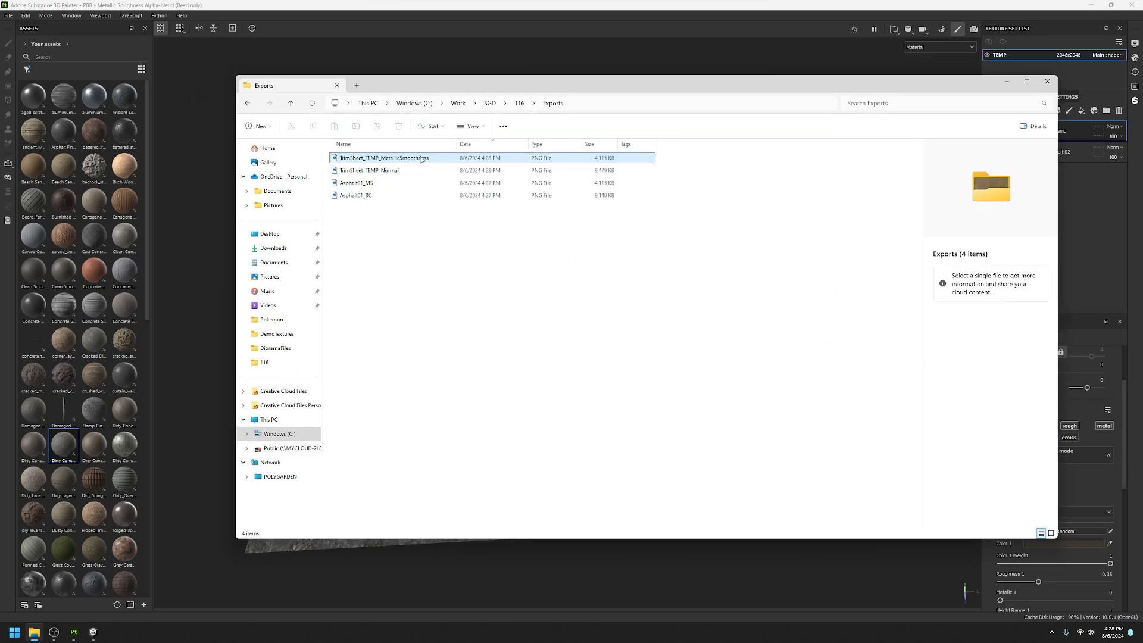
key(Delete)
Rename the TrimSheet_TEMP_Normal texture as Asphalt01_N and check the Asphalt01_MS and Asphalt01_BC files.
click(392, 161)
right_click(392, 160)
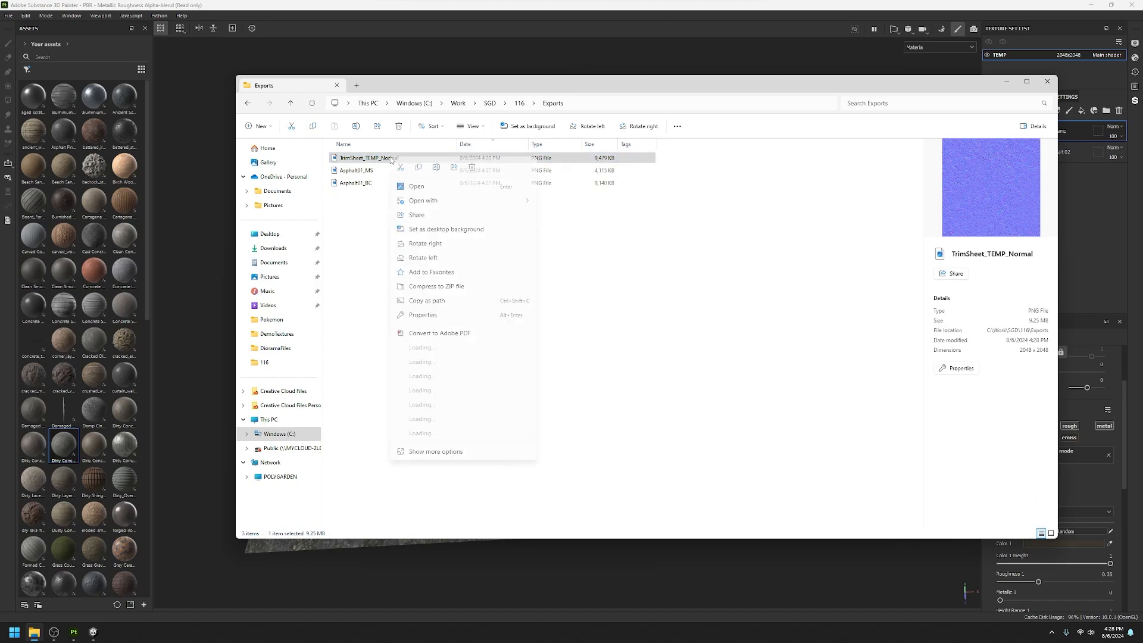
click(441, 169)
text(A)
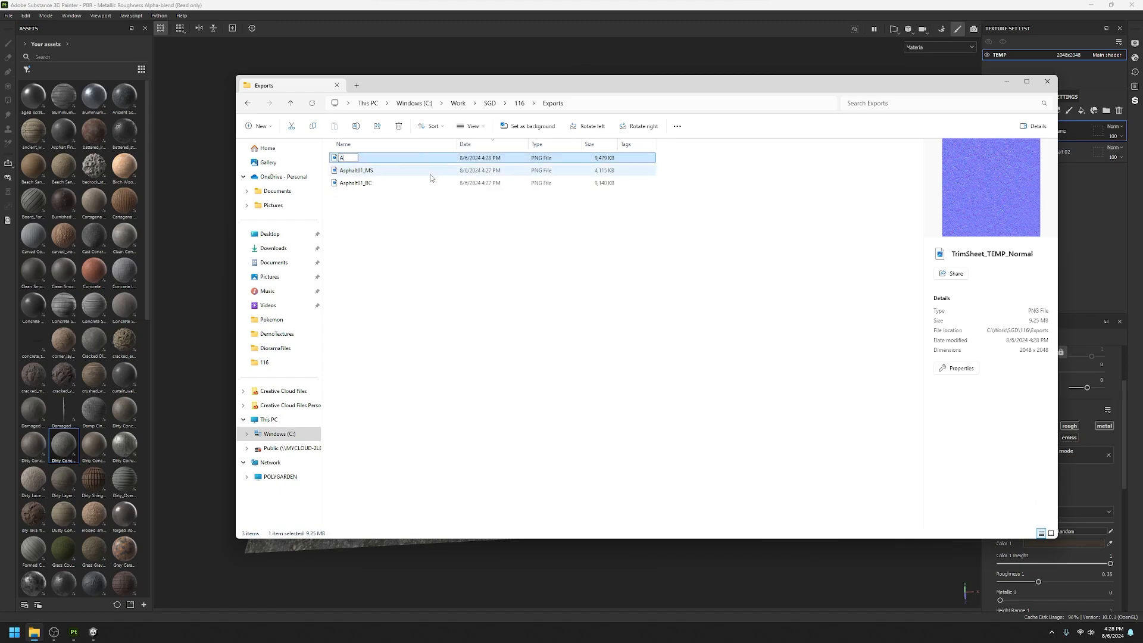
text(sphalt01_N)
key(Return)
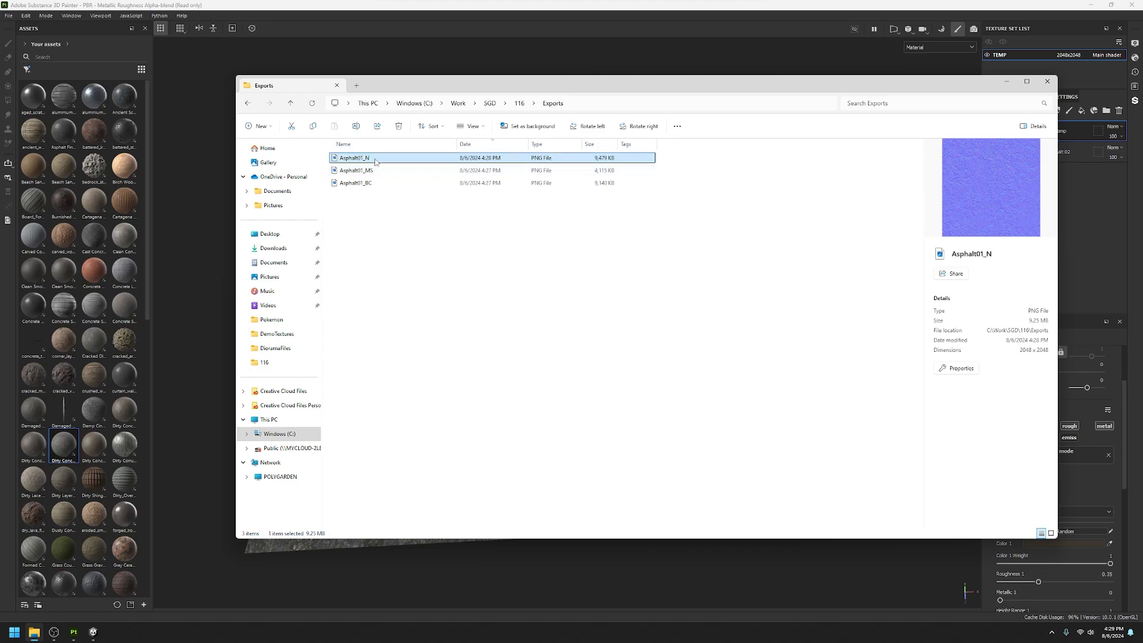
click(358, 172)
click(358, 183)
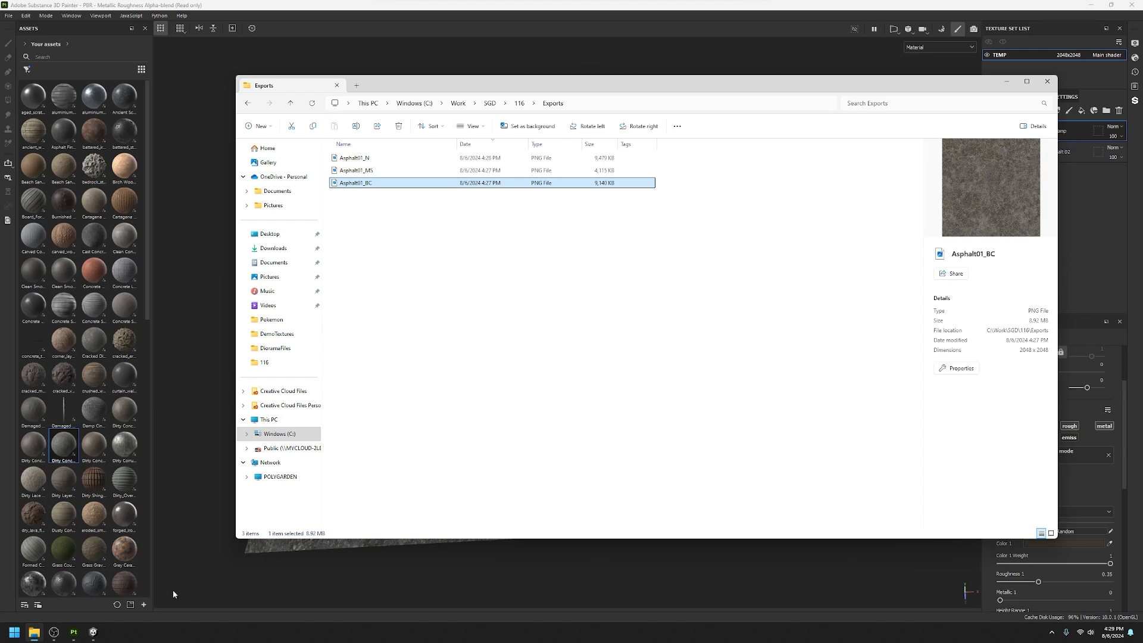
Switch to the Unity alley project and create a new folder named Textures inside the Materials folder.
mouse_move(459, 82)
mouse_down()
mouse_move(506, 100)
mouse_move(1142, 146)
mouse_up()
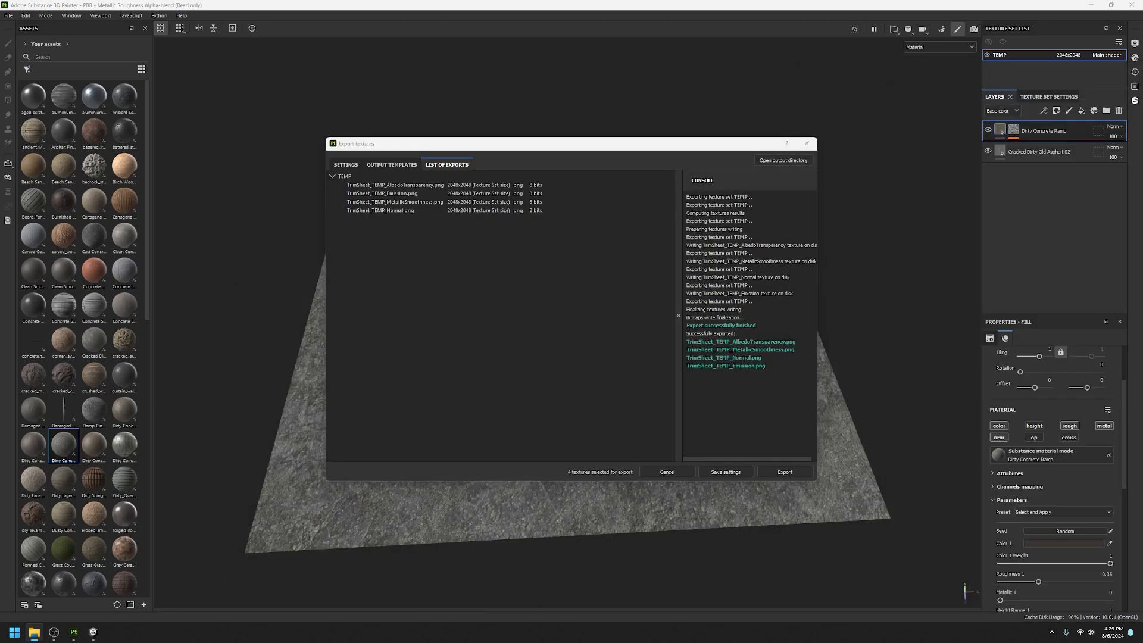
click(93, 632)
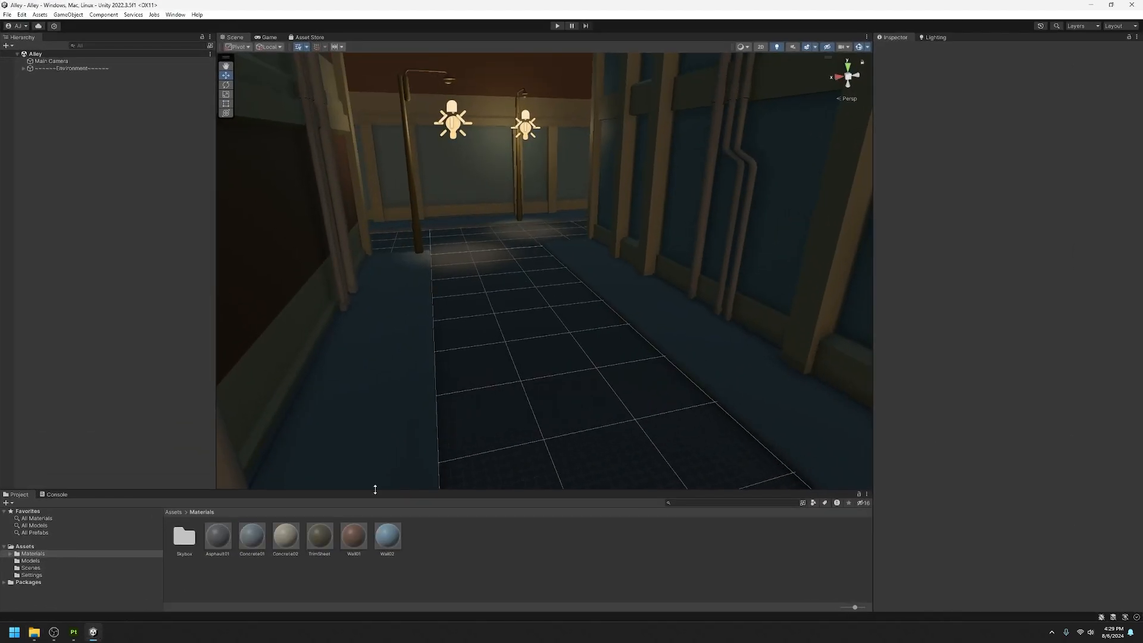
drag(266, 494, 266, 421)
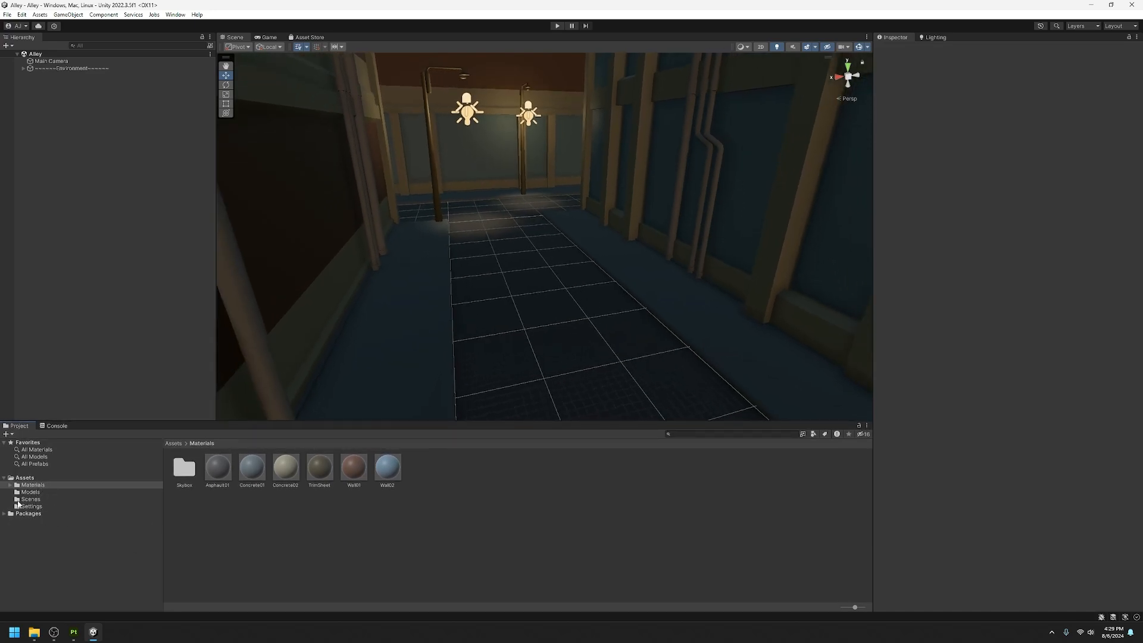
right_click(431, 482)
mouse_move(474, 233)
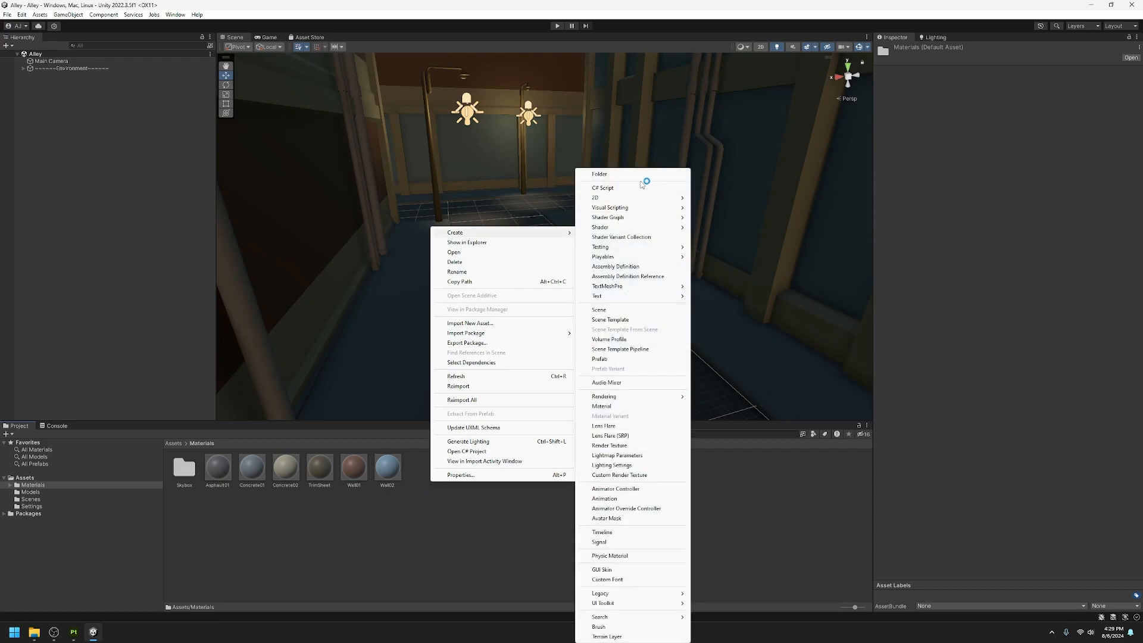
click(600, 174)
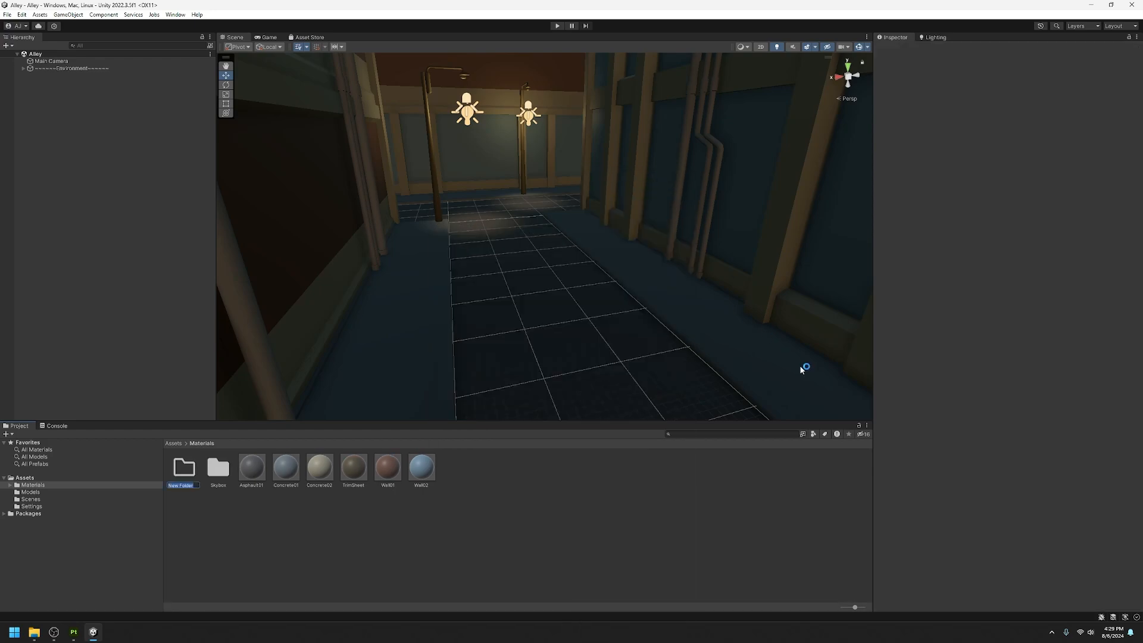
text(Textures)
key(Return)
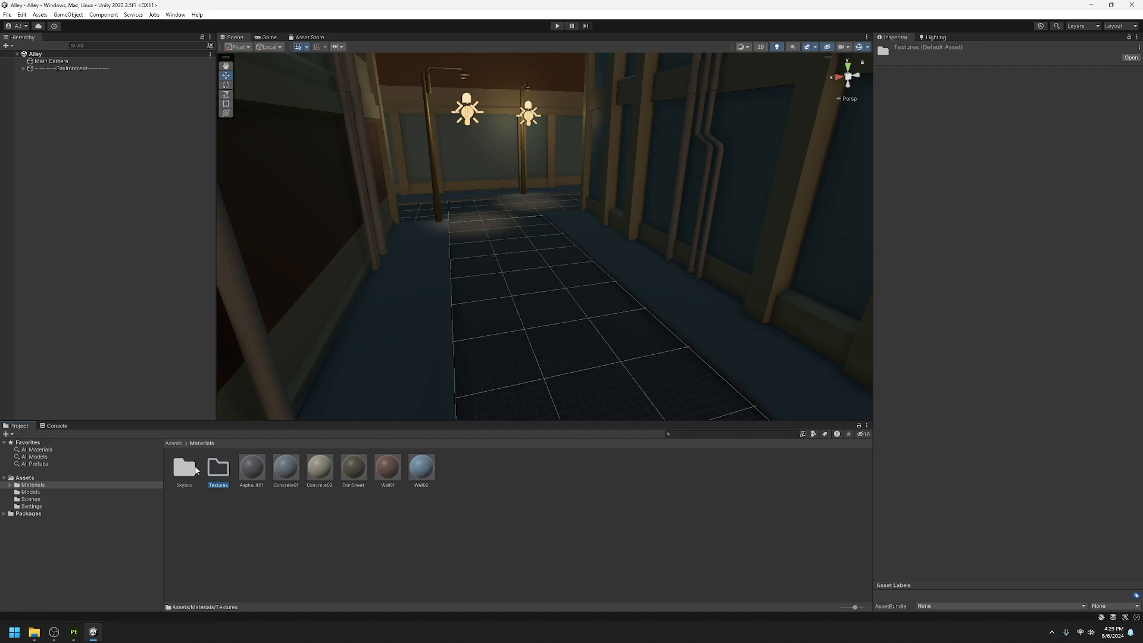
Import the three Asphalt01 textures (BC, MS and N) from the Exports folder in File Explorer into the Textures folder.
click(246, 507)
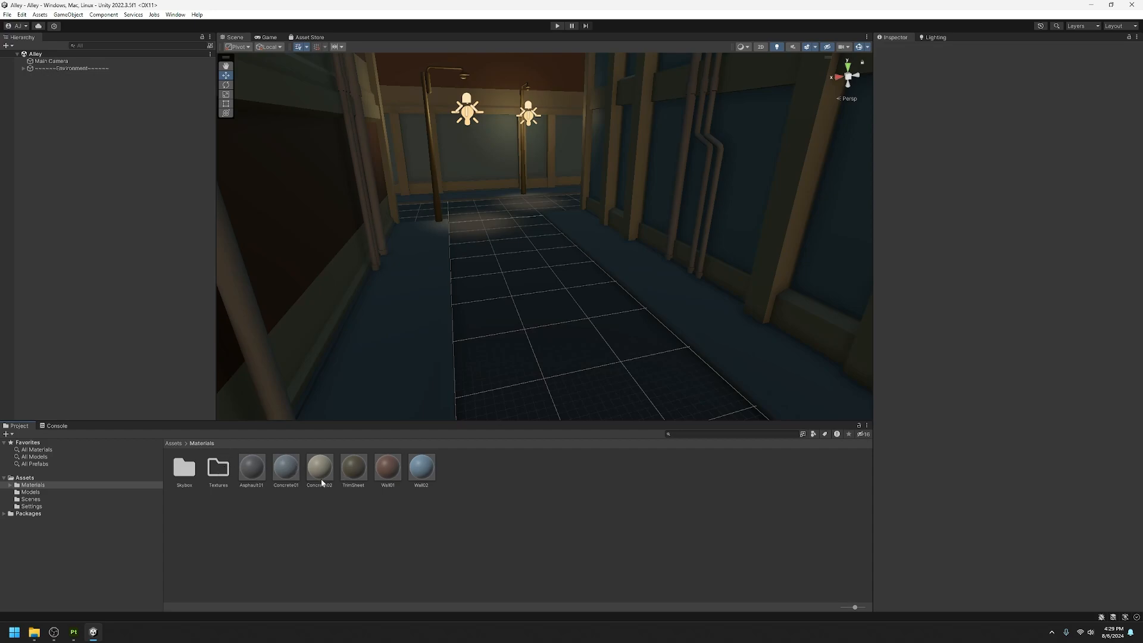
double_click(218, 468)
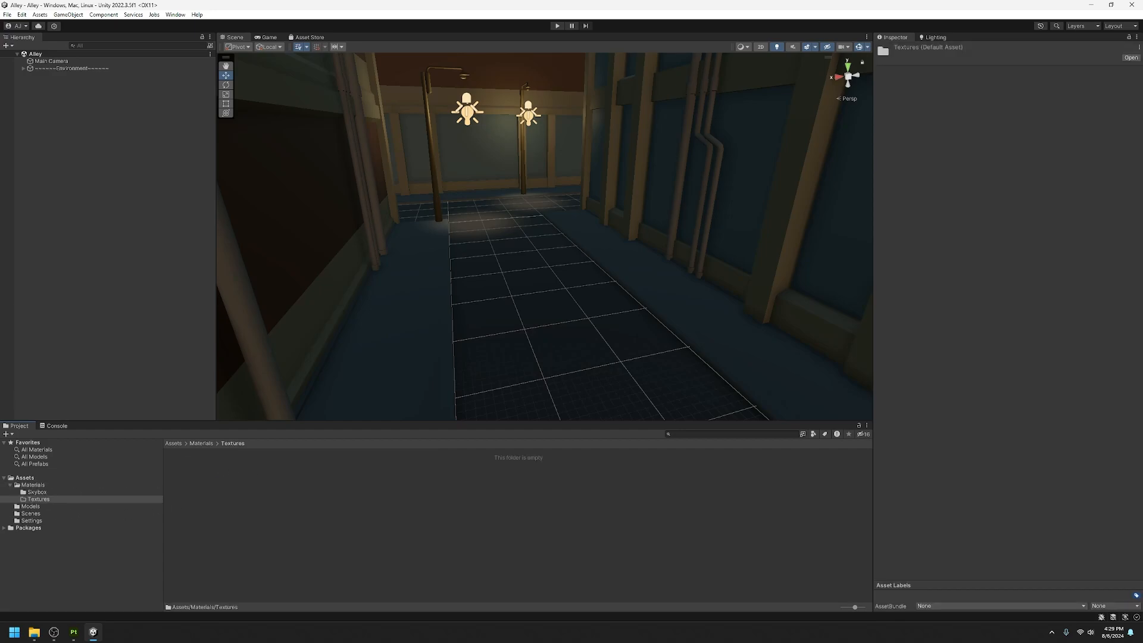
key(alt+Tab)
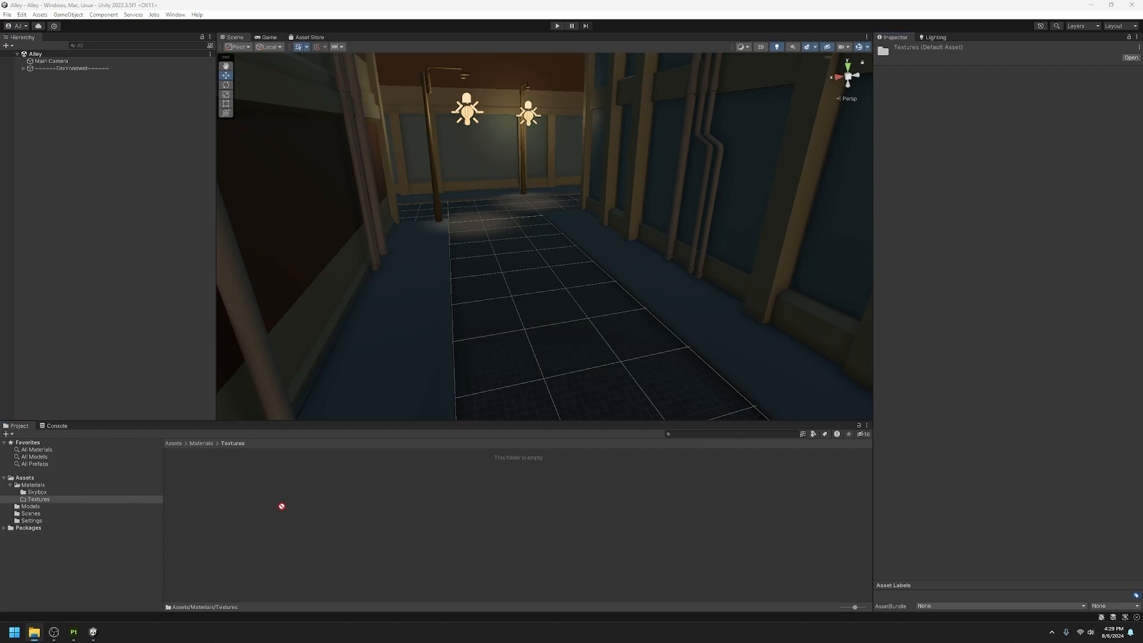
drag(281, 506, 283, 481)
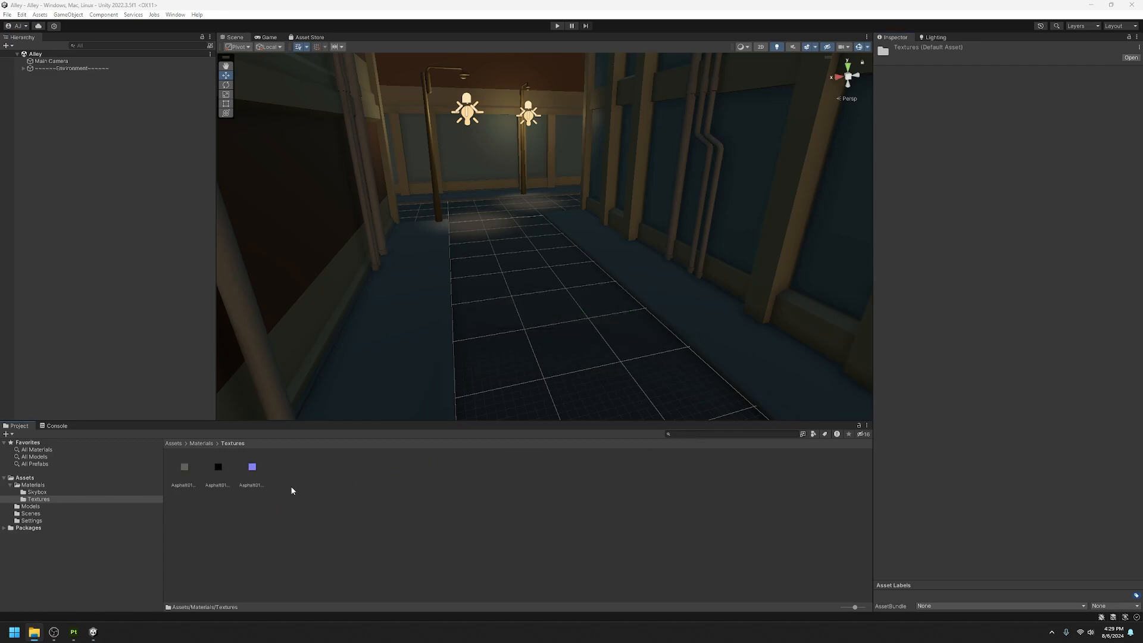
Check the import settings of the Asphalt01 textures, and set Asphalt01_N's texture type to Normal map and apply it.
click(189, 470)
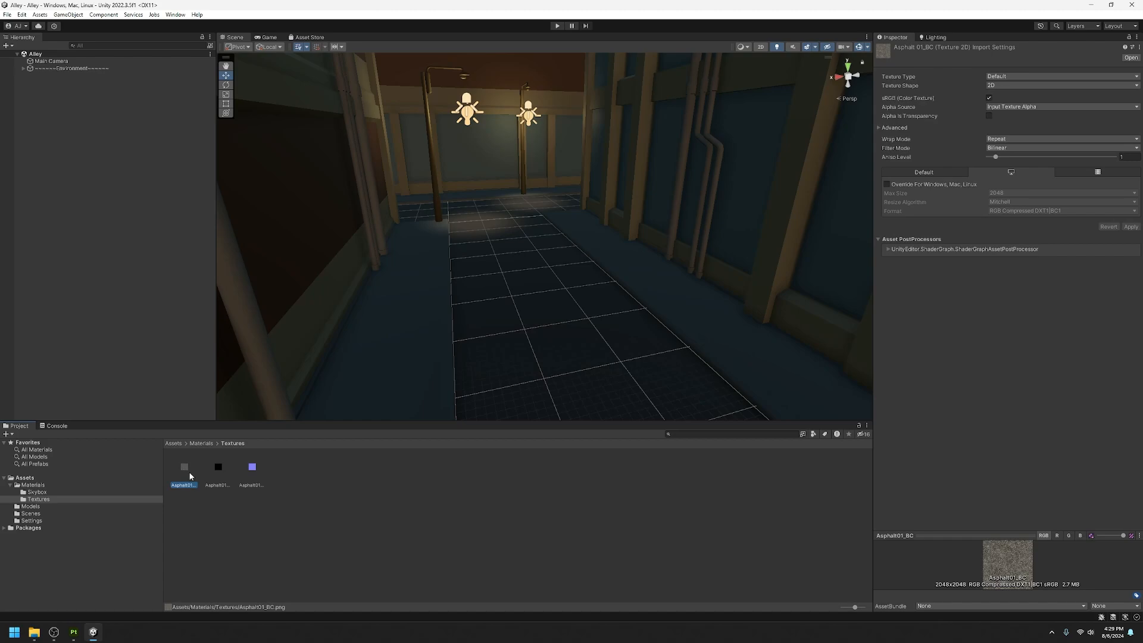
click(209, 480)
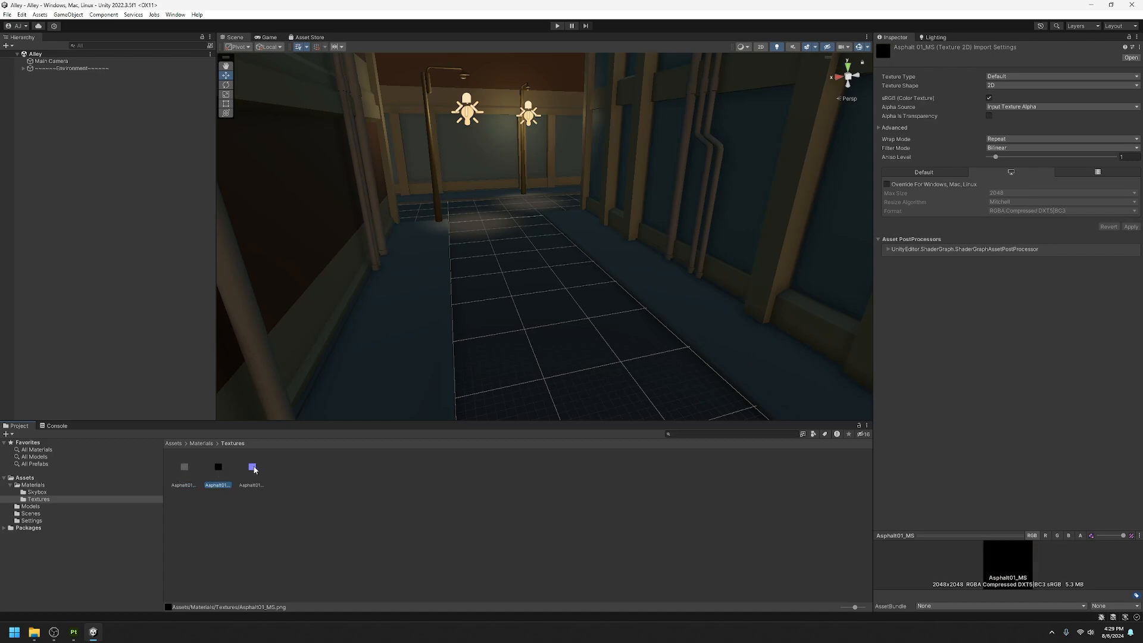
click(253, 469)
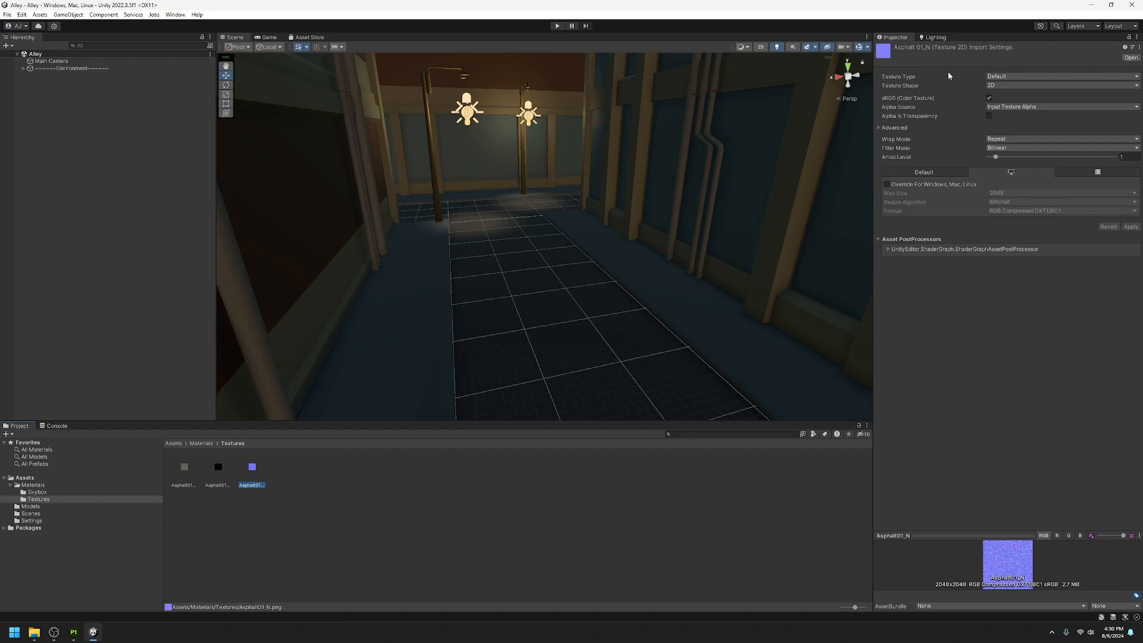
click(1022, 77)
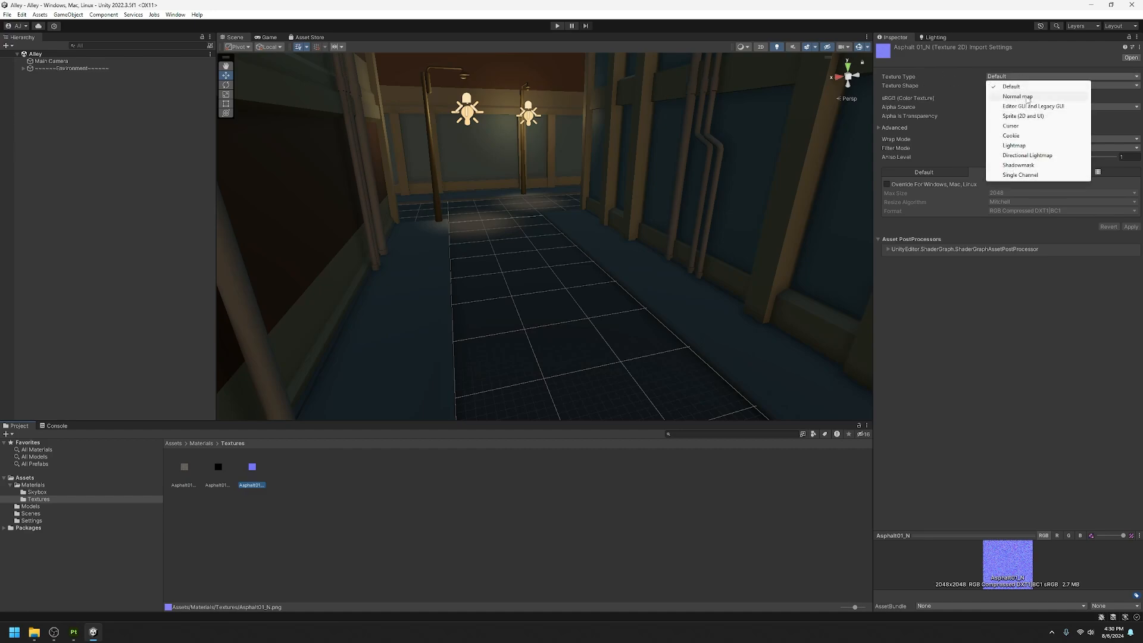
click(1027, 97)
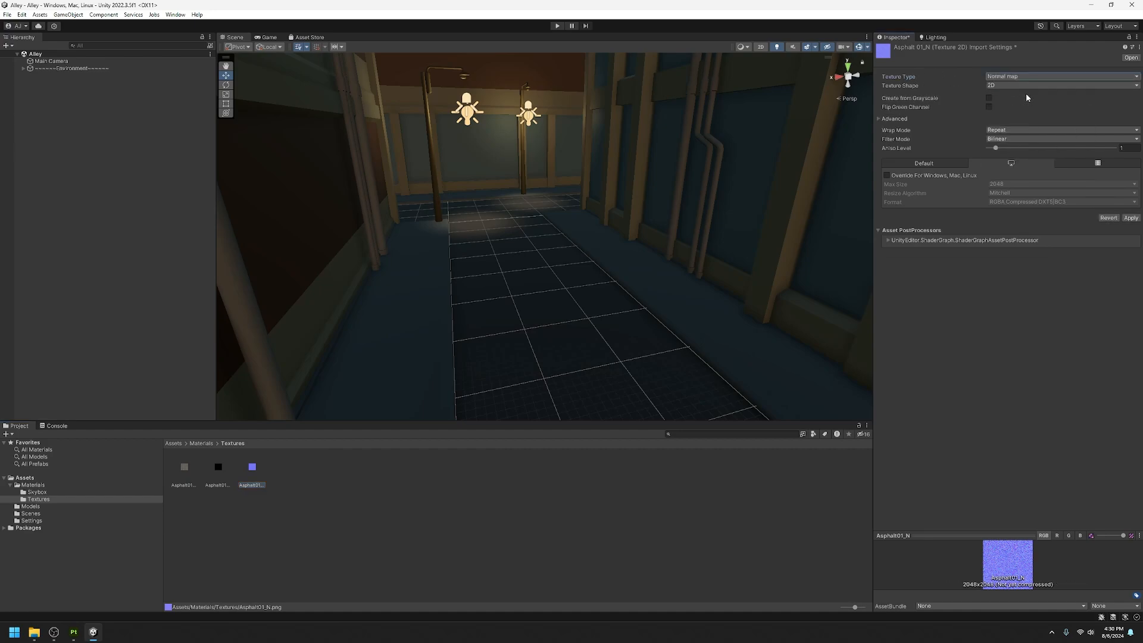
click(1130, 218)
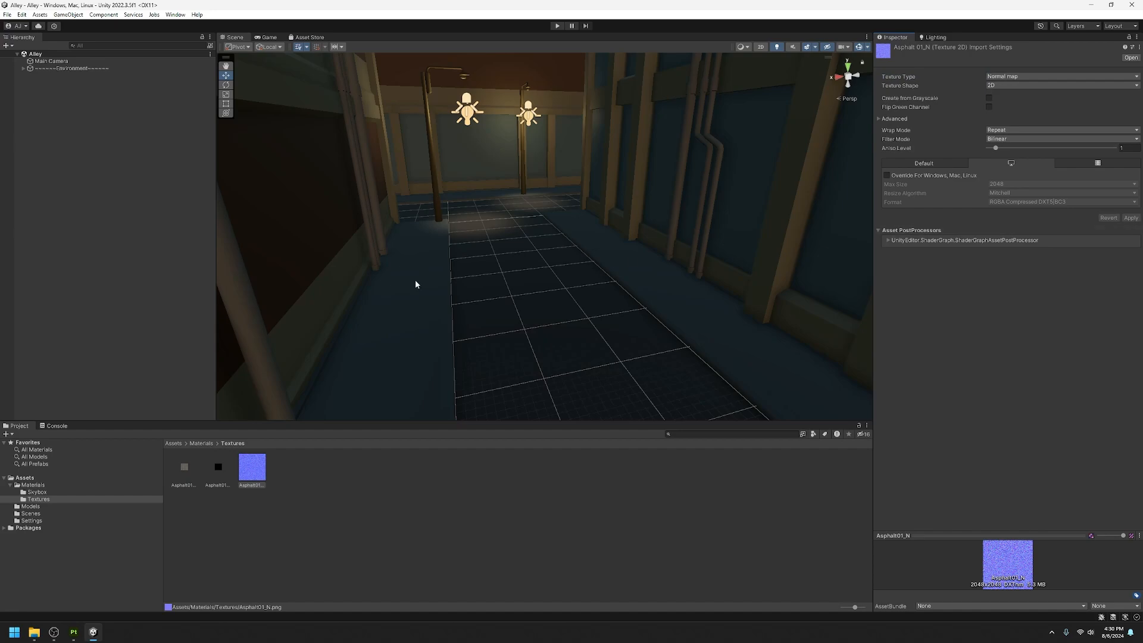
Examine the imported Asphalt01 textures, comparing the alpha and RGB channels of Asphalt01_MS in an enlarged preview.
click(218, 467)
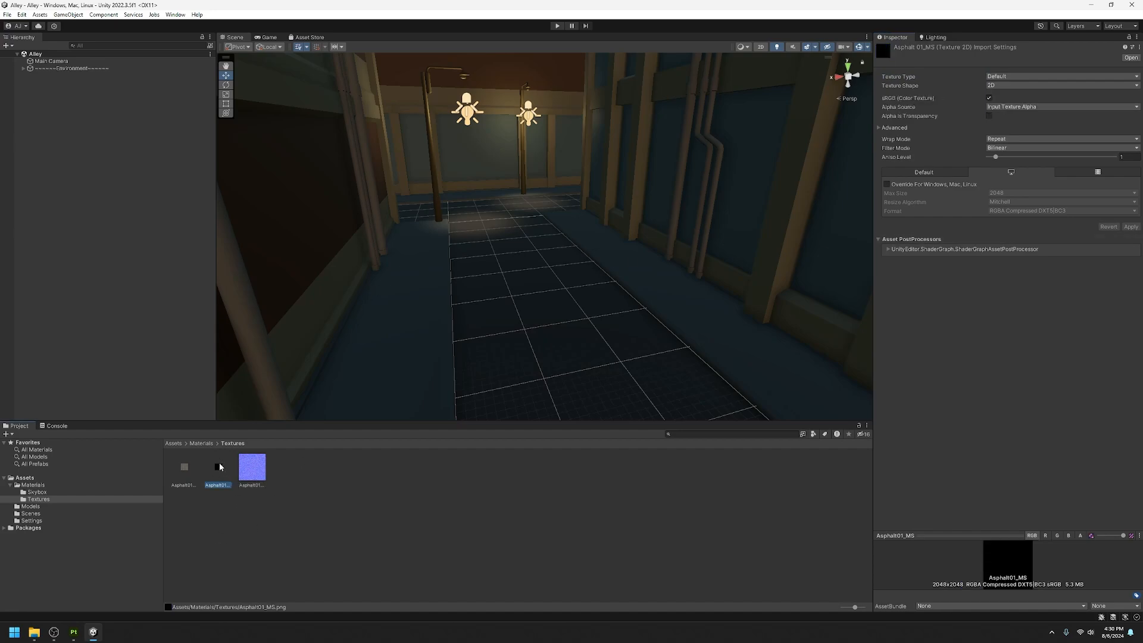
click(190, 485)
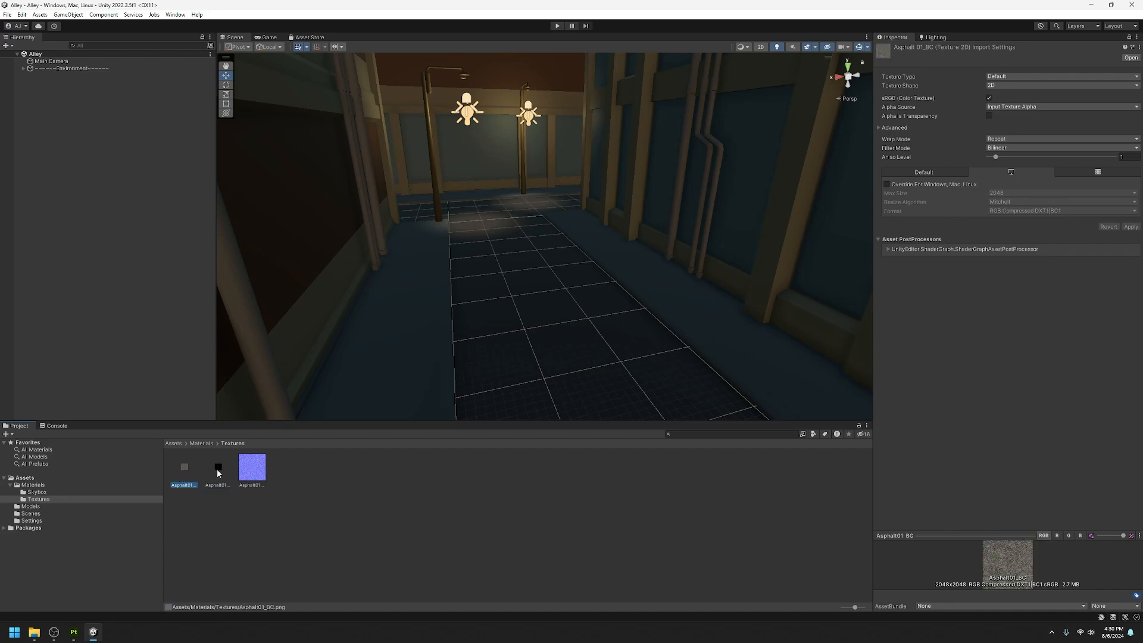
click(217, 469)
click(244, 471)
click(217, 468)
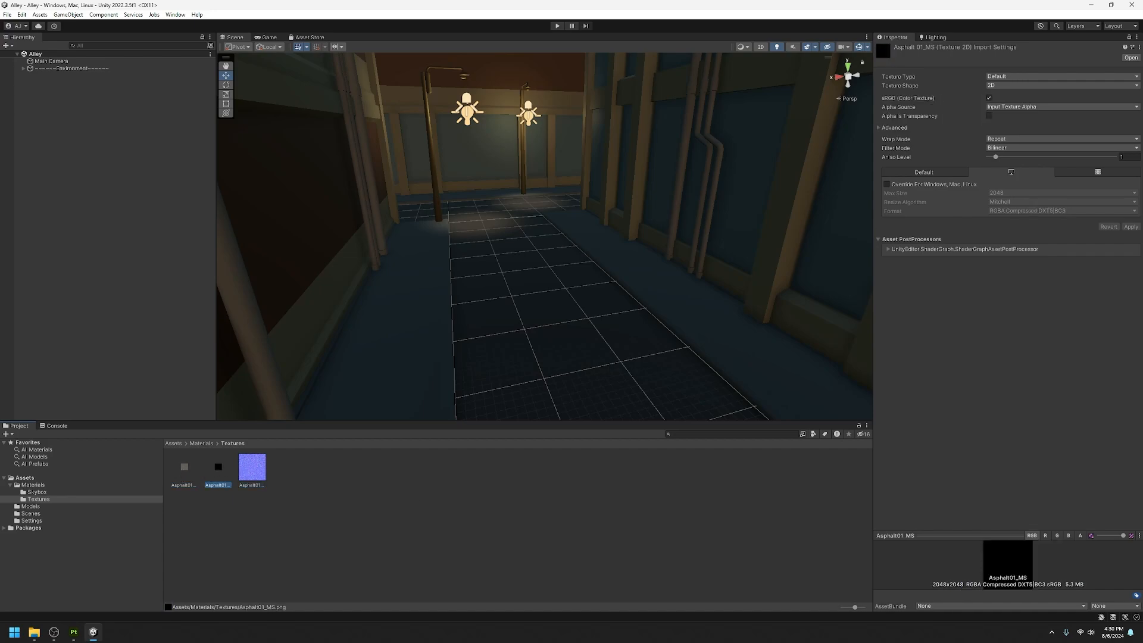
click(224, 492)
click(1080, 536)
drag(1009, 531, 1013, 271)
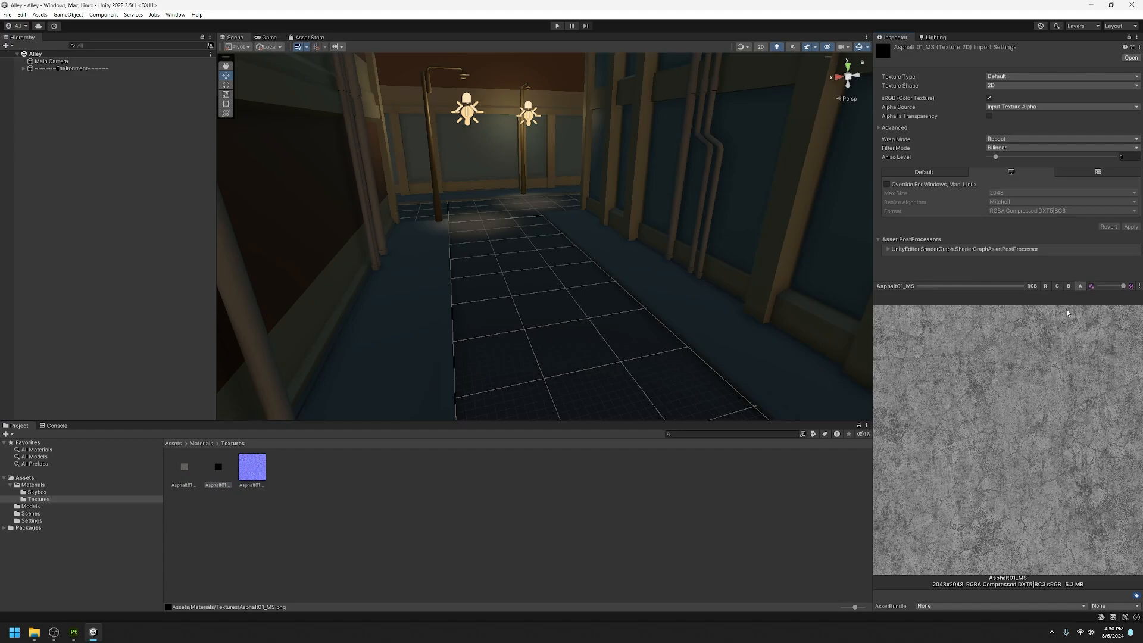
click(1034, 287)
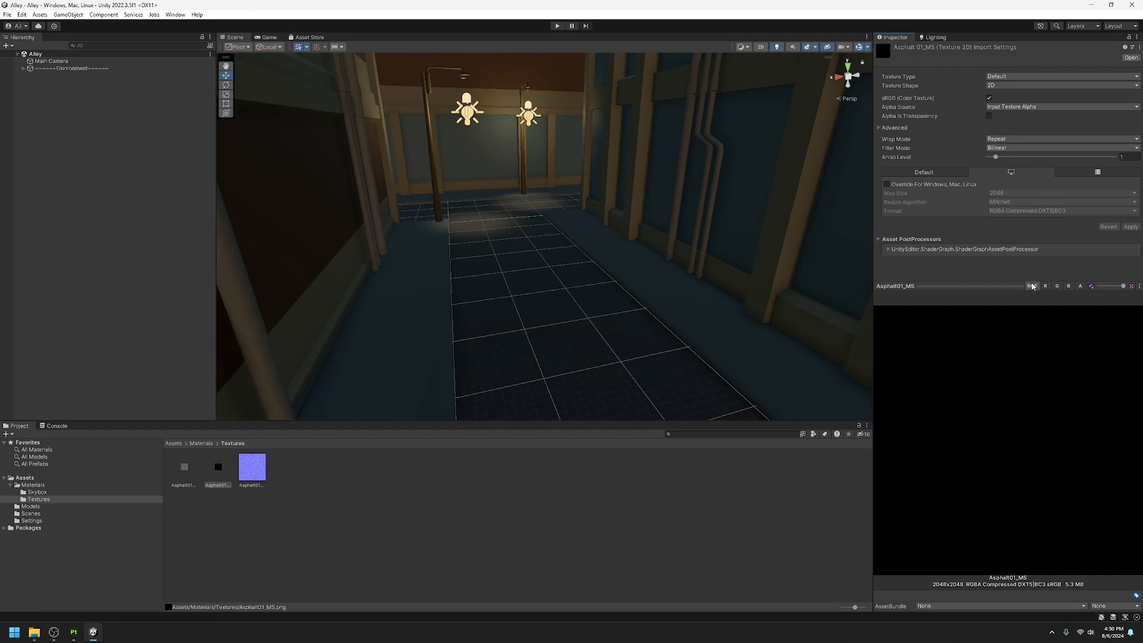
drag(918, 286, 938, 316)
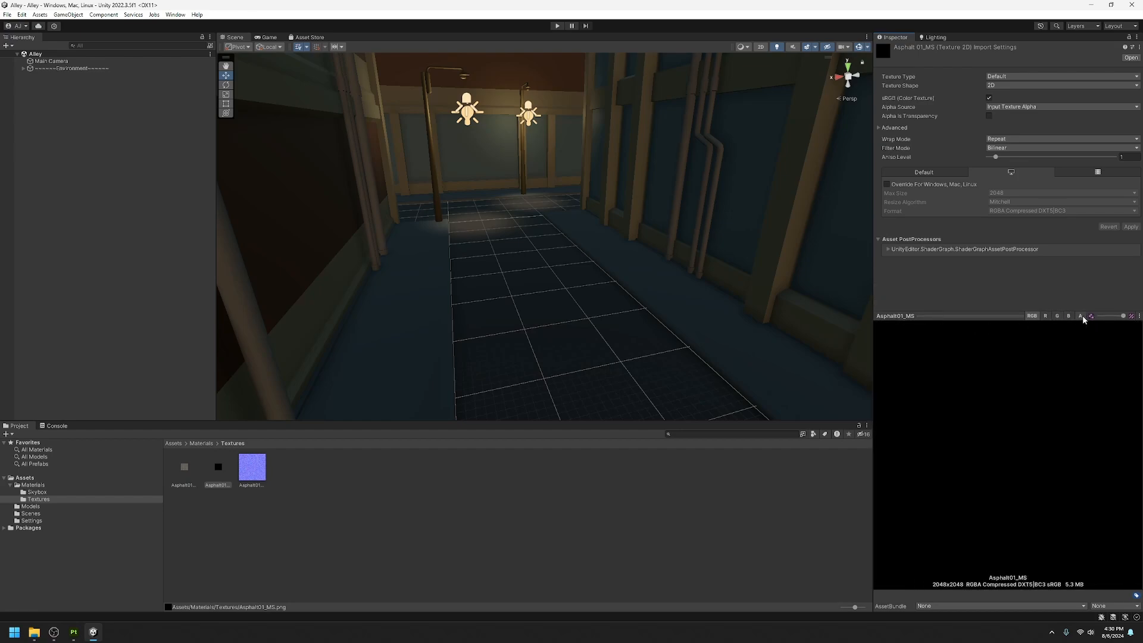
click(498, 534)
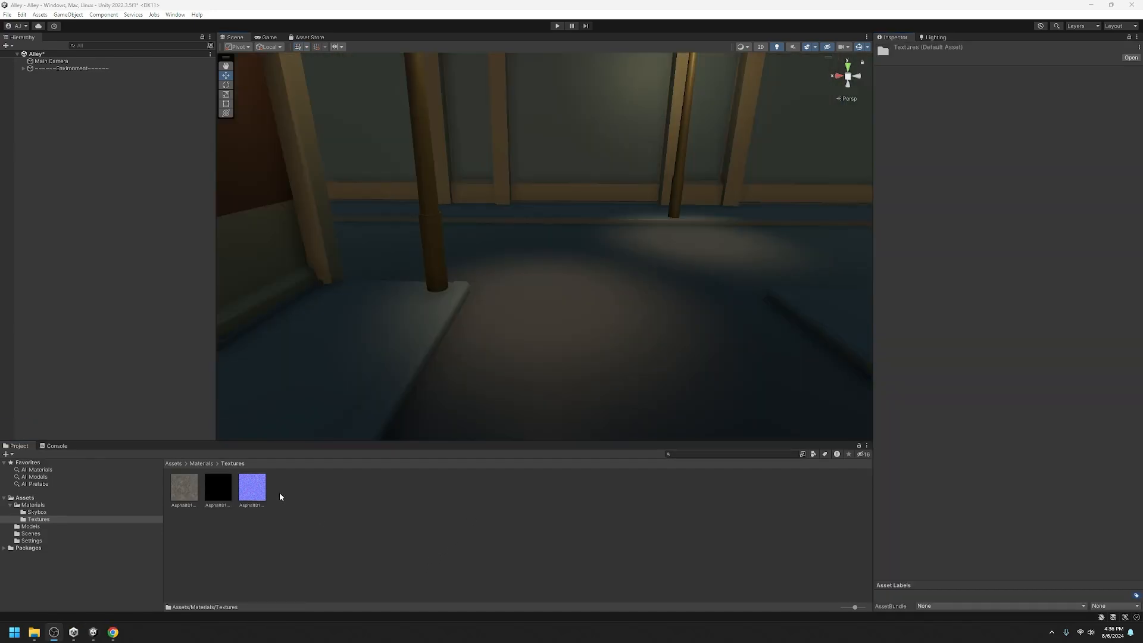
Lock the Inspector on the Asphault01 material from the Materials folder and open the Textures folder.
click(254, 487)
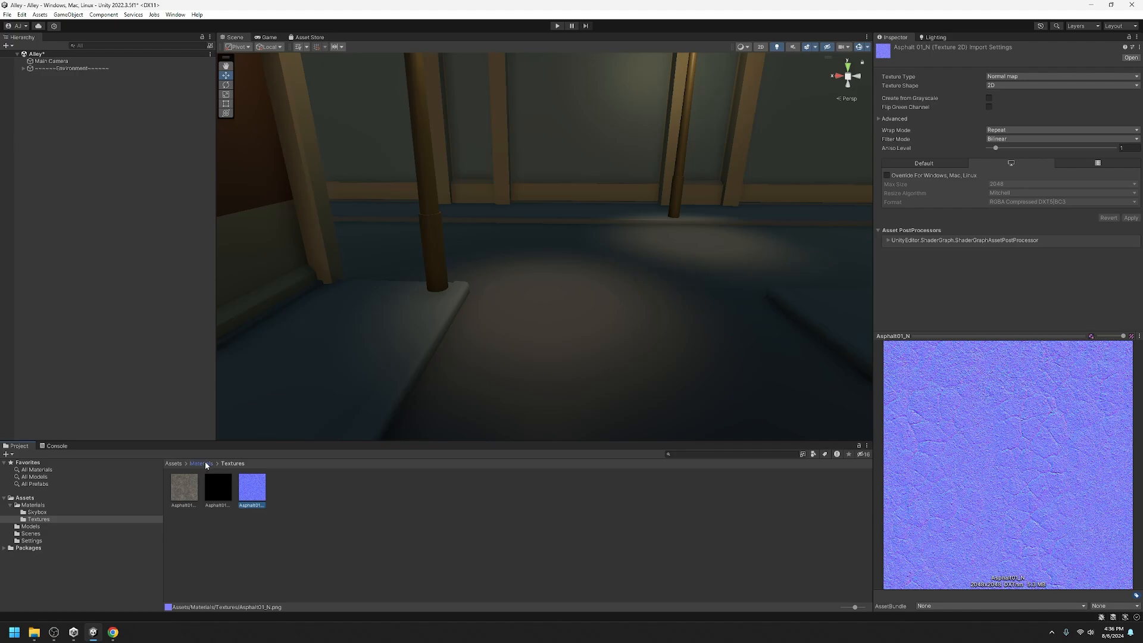
click(206, 464)
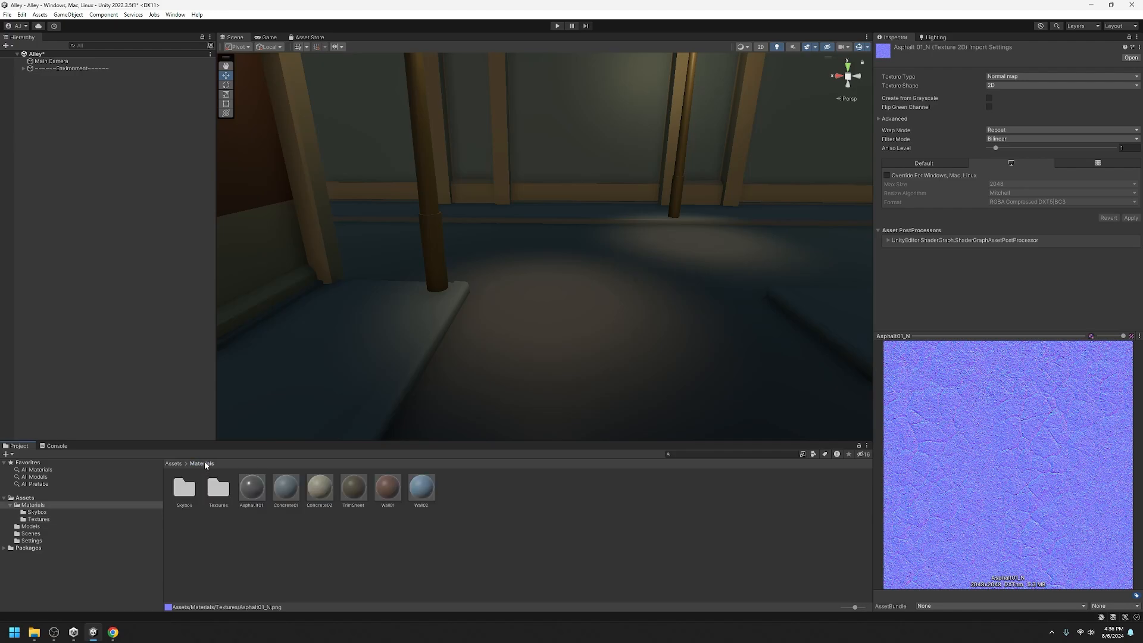
click(253, 490)
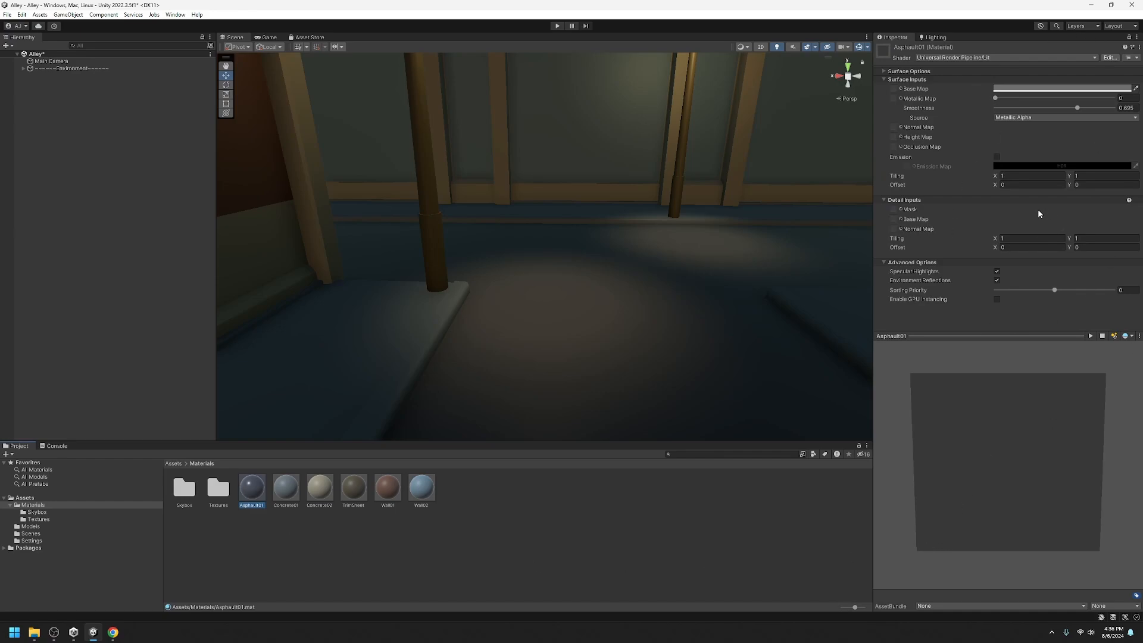
click(1130, 38)
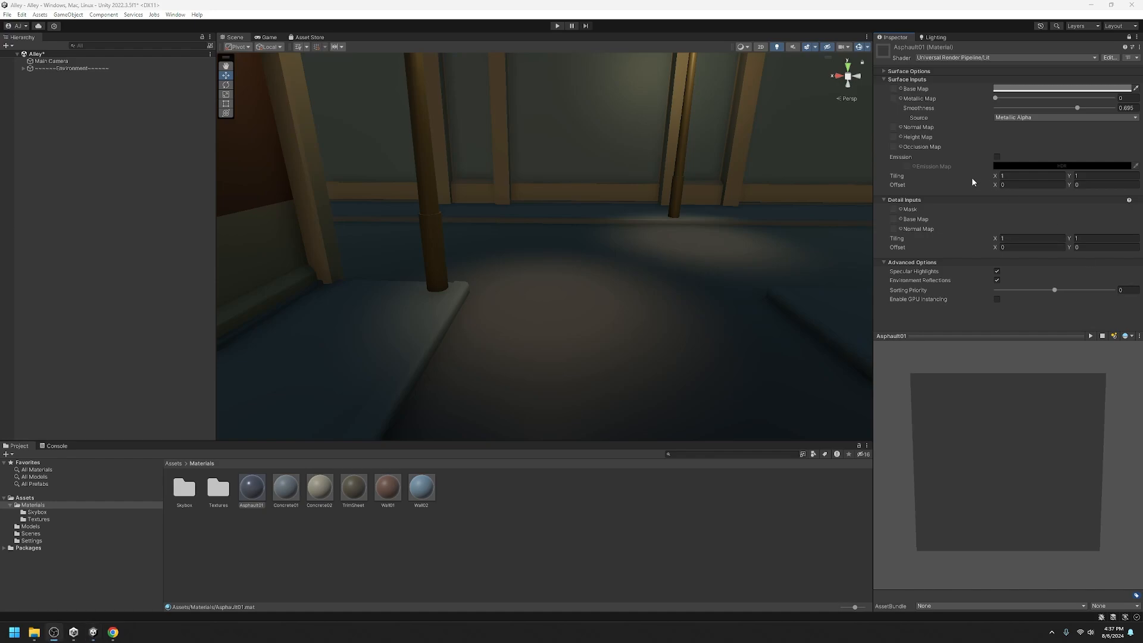
double_click(217, 489)
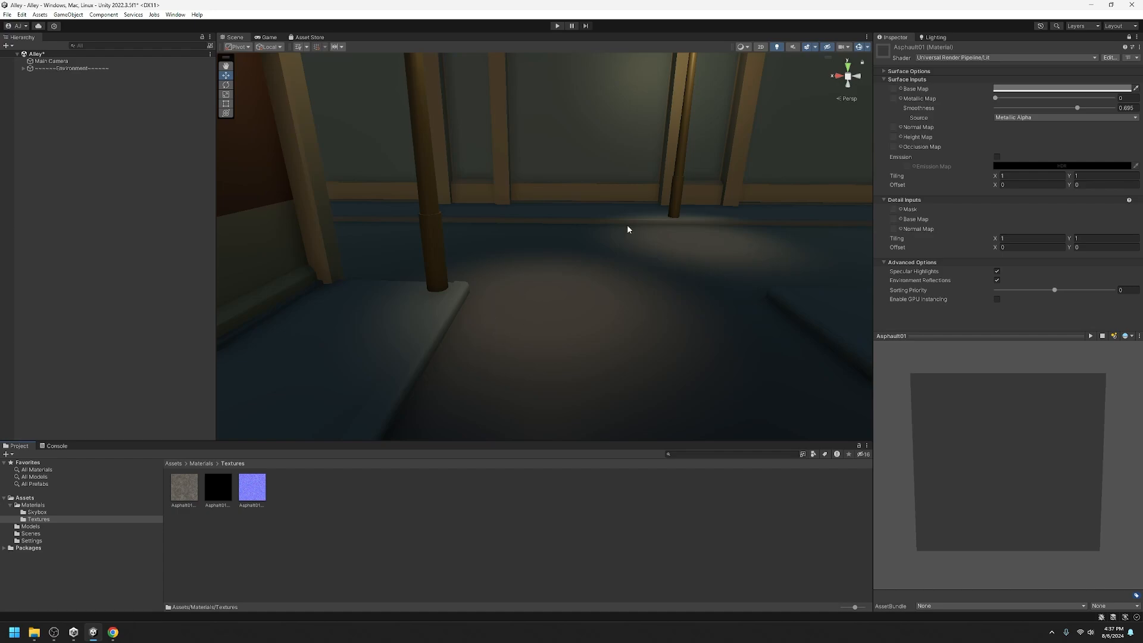
Set the material's Base Map colour to white (FFFFFF) and assign the Asphalt01_BC texture to the Base Map.
right_drag(665, 395, 607, 348)
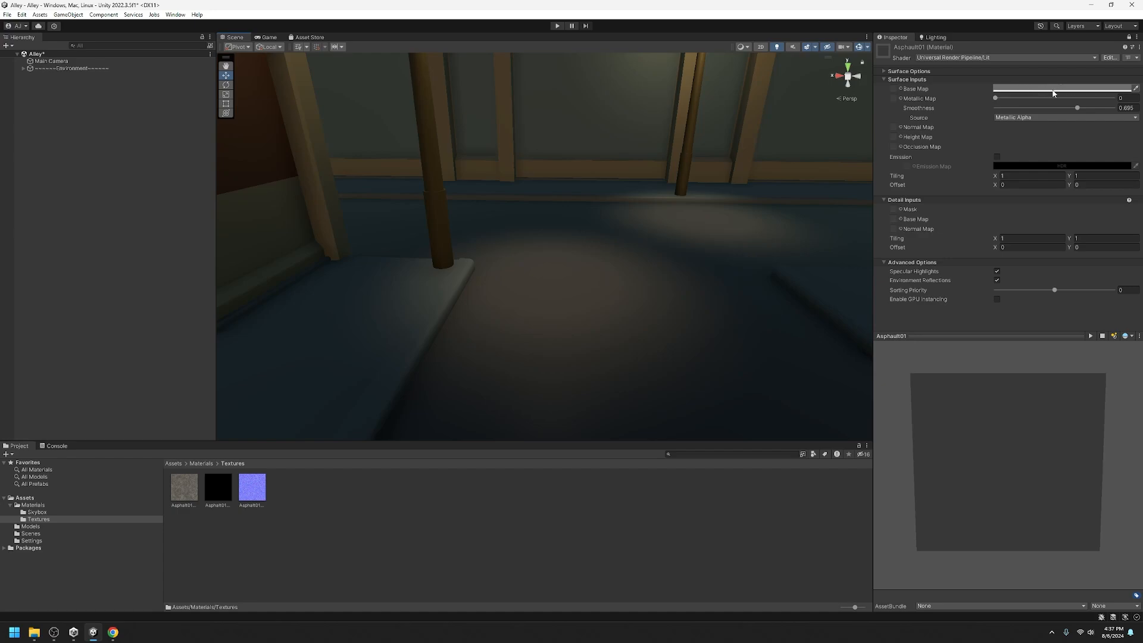
click(1052, 92)
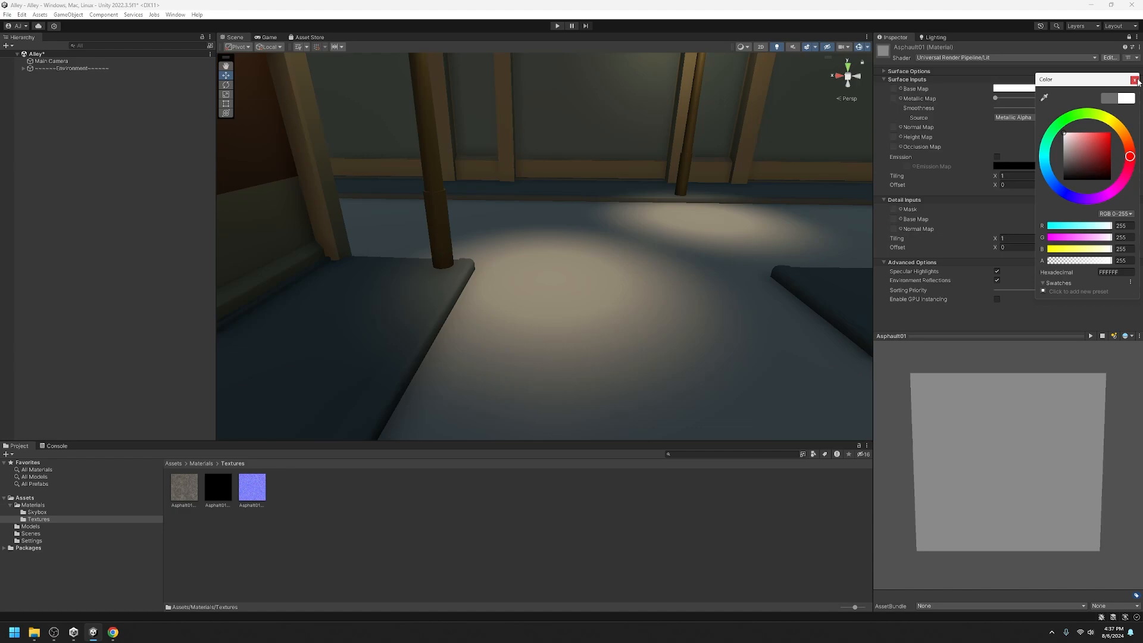
click(1134, 80)
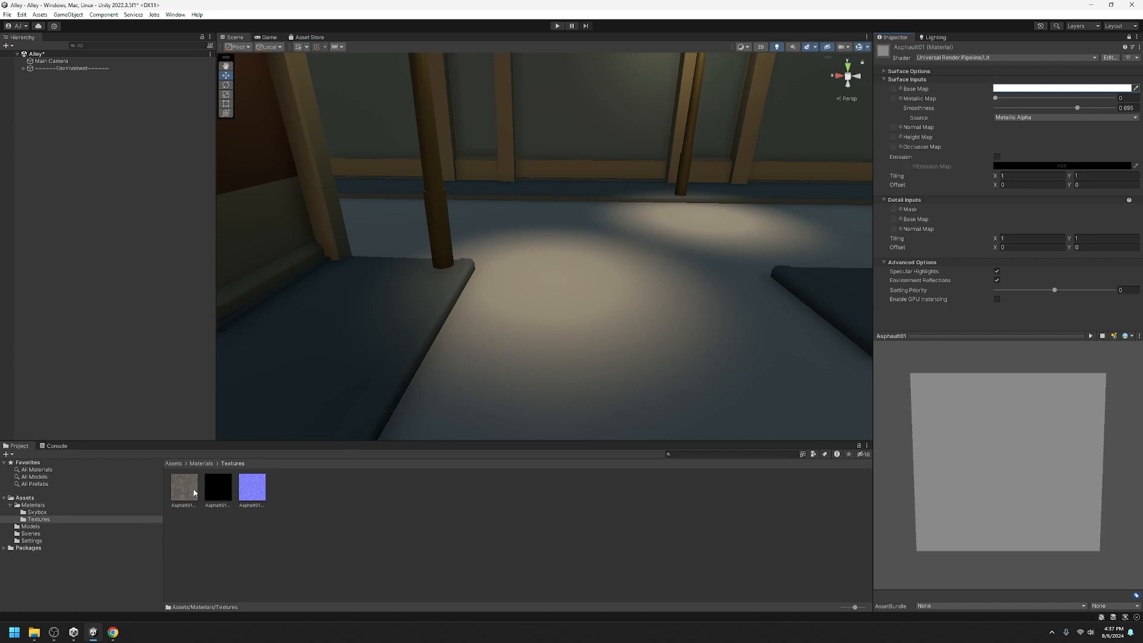
drag(186, 487, 892, 87)
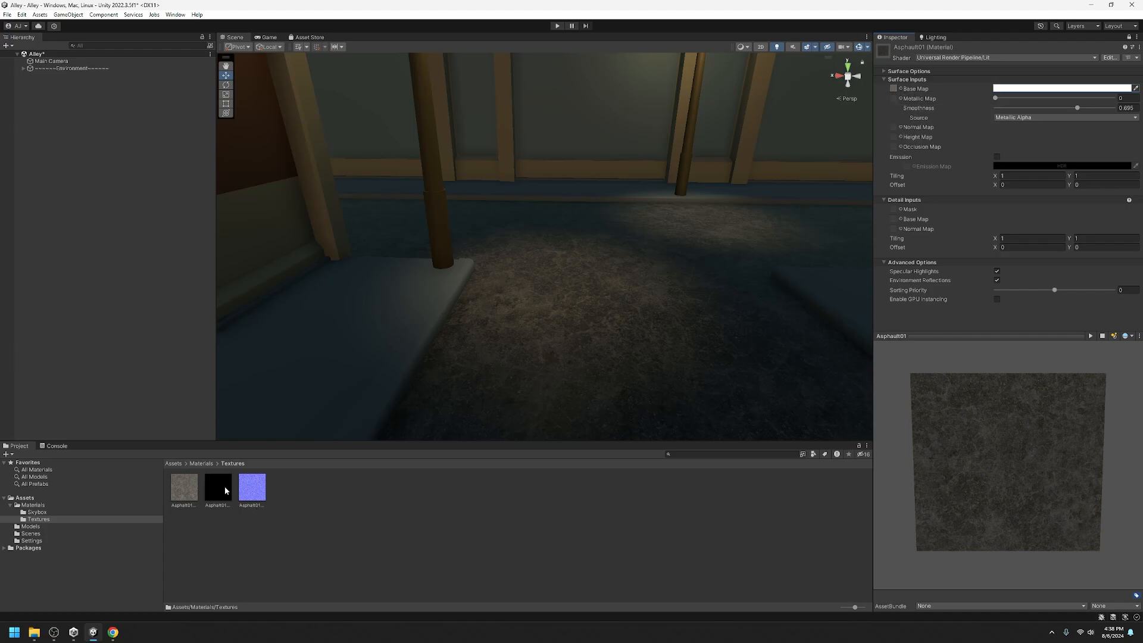
Assign the Asphalt01_MS texture to the material's Metallic Map and slightly lower the smoothness.
mouse_move(225, 490)
mouse_down()
mouse_move(804, 375)
mouse_move(914, 127)
mouse_move(894, 98)
mouse_up()
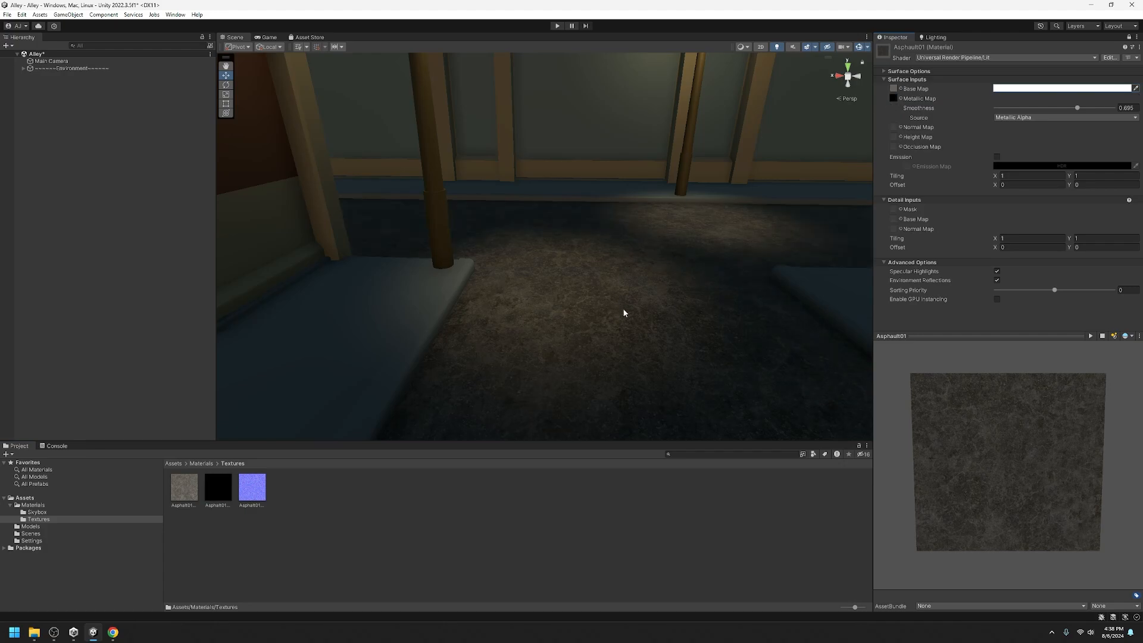
right_drag(625, 312, 869, 357)
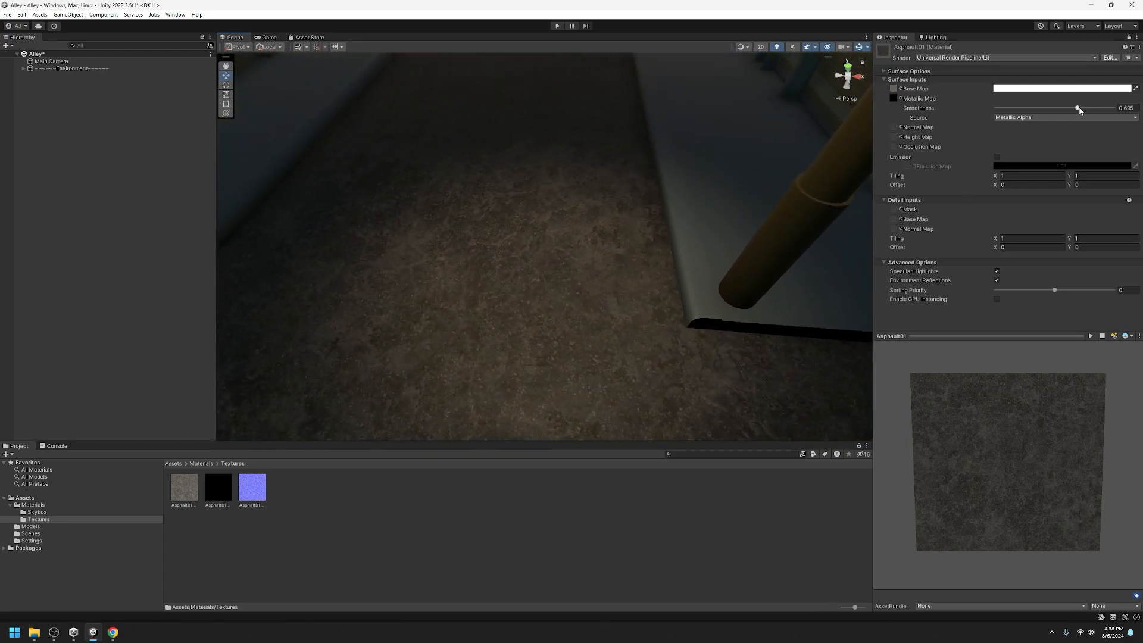
mouse_move(1080, 110)
mouse_down()
mouse_move(1116, 115)
mouse_move(1066, 117)
mouse_up()
Assign the Asphalt01_N texture to the material's Normal Map and set the smoothness to 1.
drag(262, 492, 894, 129)
right_drag(817, 204, 462, 368)
drag(1069, 110, 1113, 111)
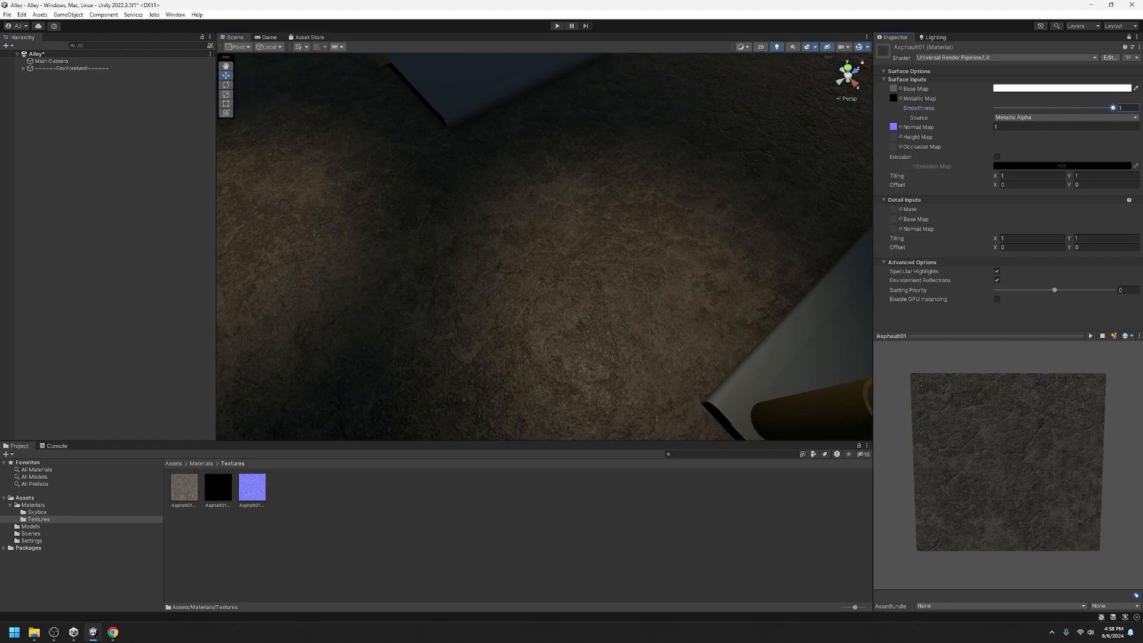
Try emission on the Asphault01 material with an HDR emission colour of RGB 99, 85, 85, and disable emission again.
right_drag(619, 250, 50, 193)
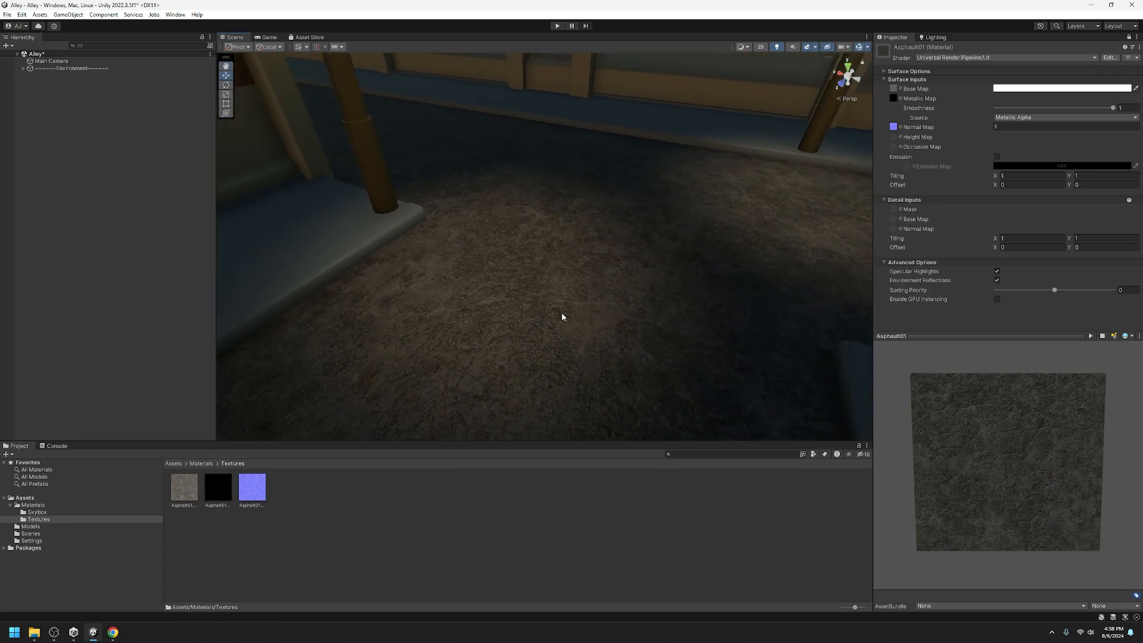
right_drag(582, 273, 702, 252)
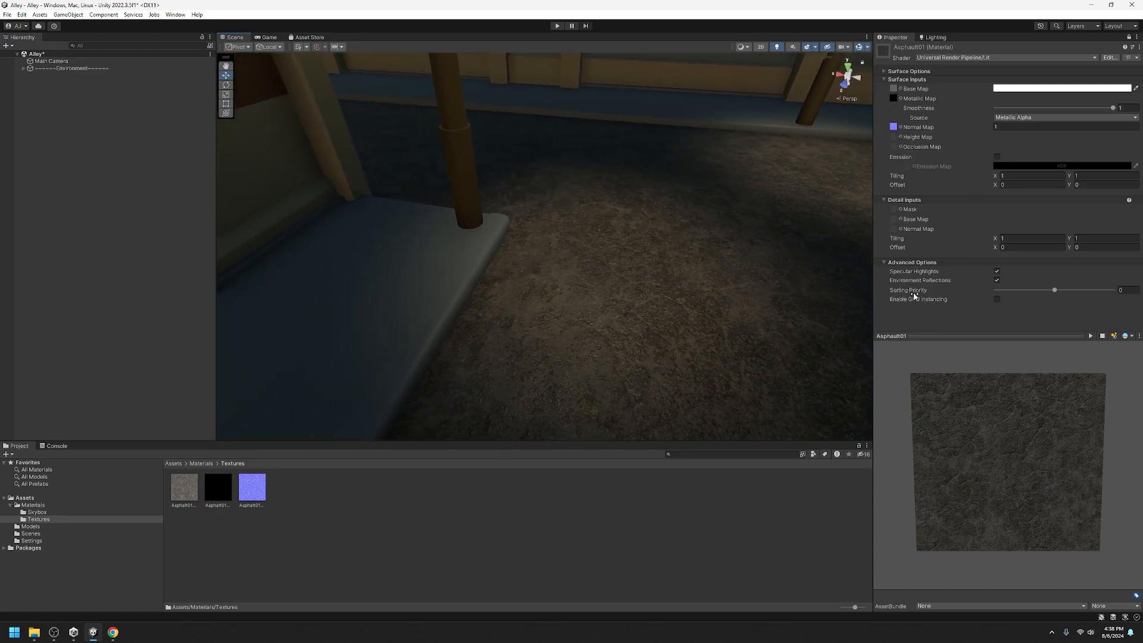
click(998, 157)
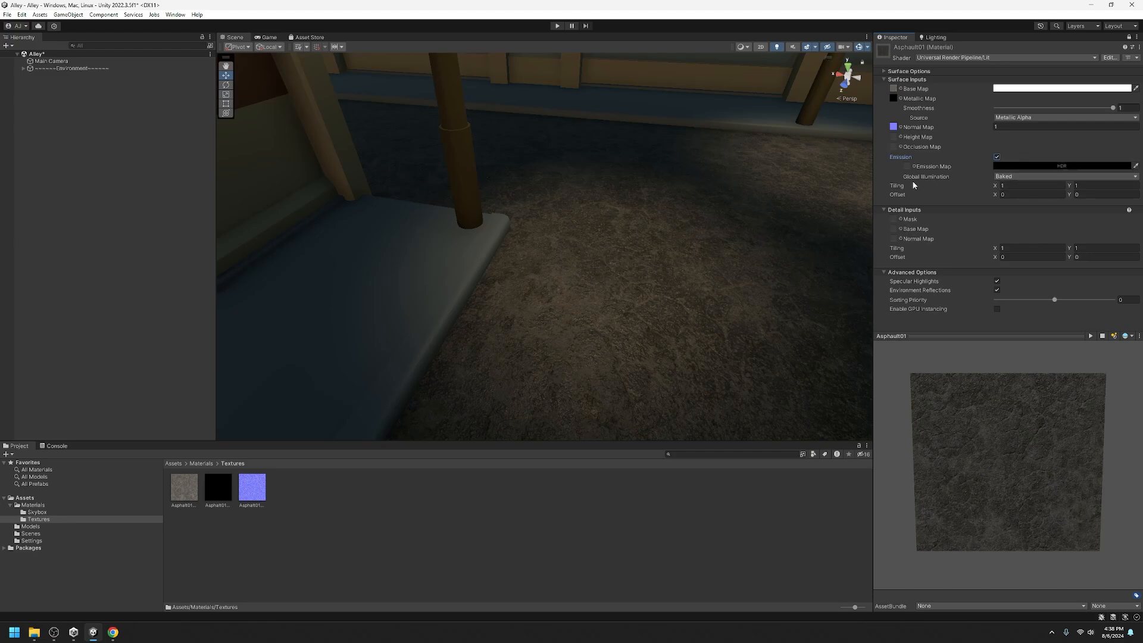
click(1052, 167)
mouse_move(1076, 244)
mouse_down()
mouse_move(1066, 213)
mouse_move(1098, 222)
mouse_move(1066, 255)
mouse_move(1041, 253)
mouse_move(1041, 230)
mouse_move(1089, 229)
mouse_move(1067, 256)
mouse_move(1095, 227)
mouse_move(1074, 245)
mouse_move(1063, 240)
mouse_up()
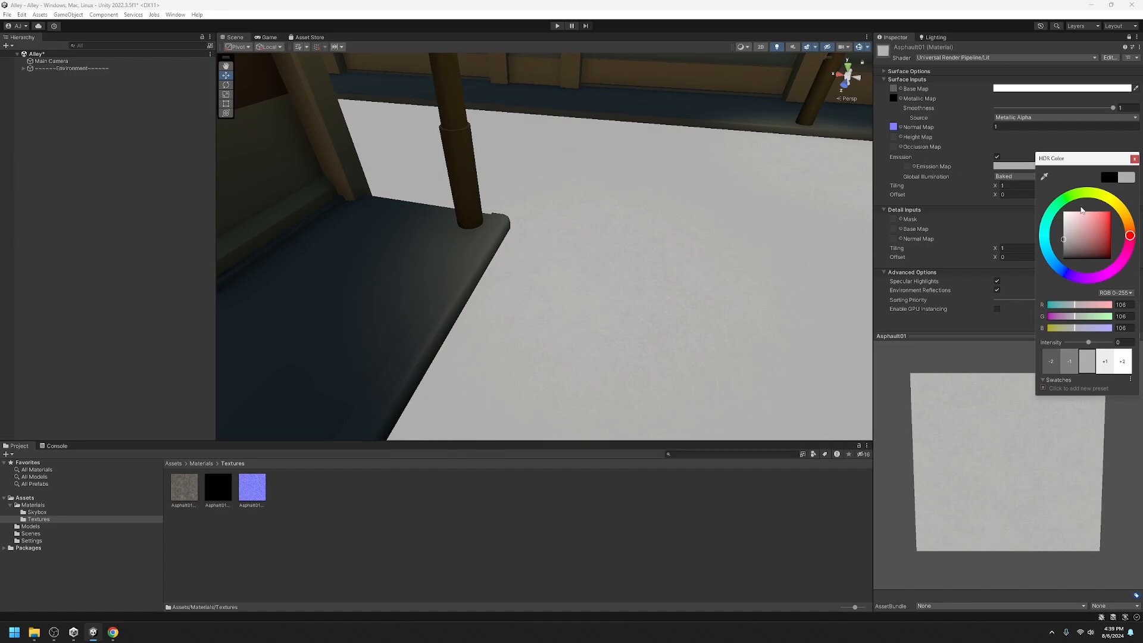
mouse_move(1075, 246)
mouse_down()
mouse_move(1105, 220)
mouse_move(1064, 230)
mouse_move(1071, 240)
mouse_up()
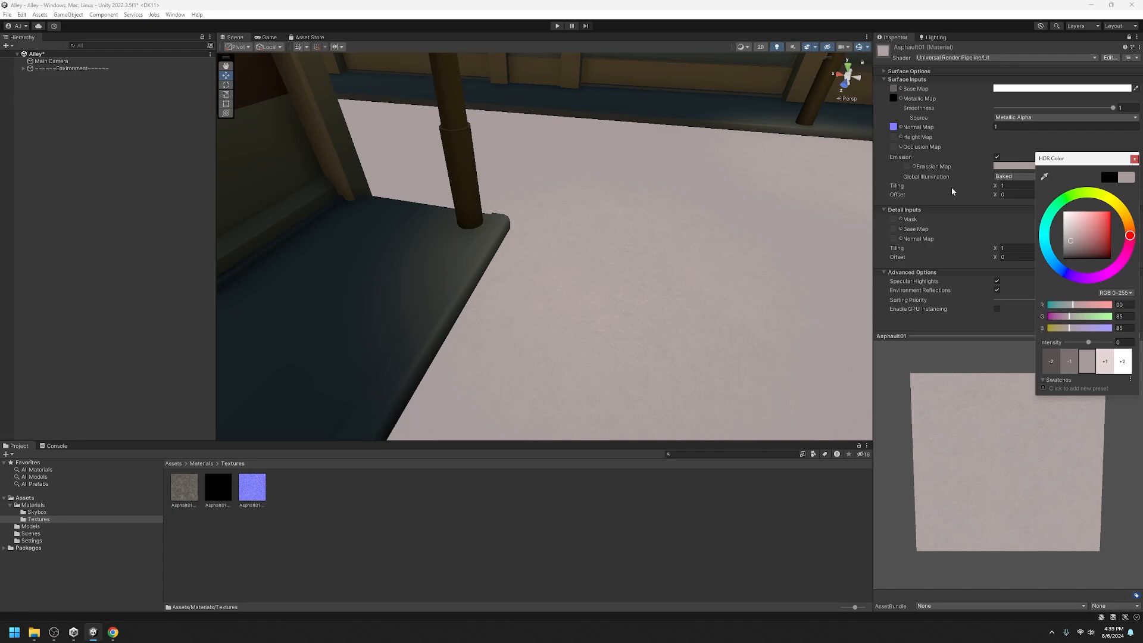
click(1135, 159)
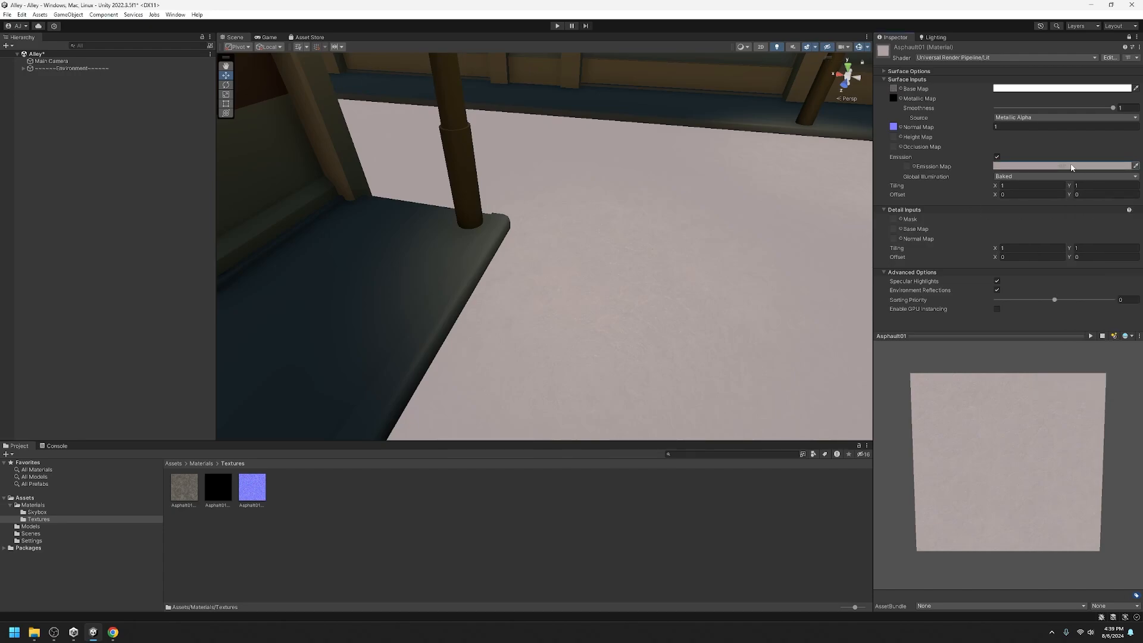
click(997, 157)
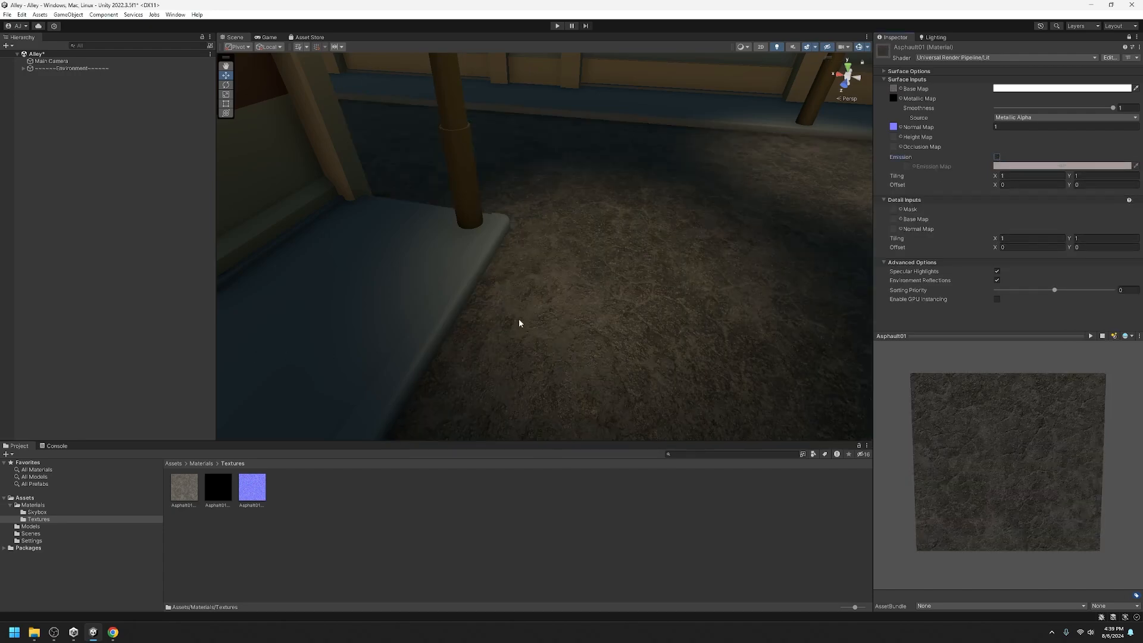
Examine the asphalt ground's surface detail and light response around the raised ledge and post from several angles and distances.
right_drag(622, 308, 577, 355)
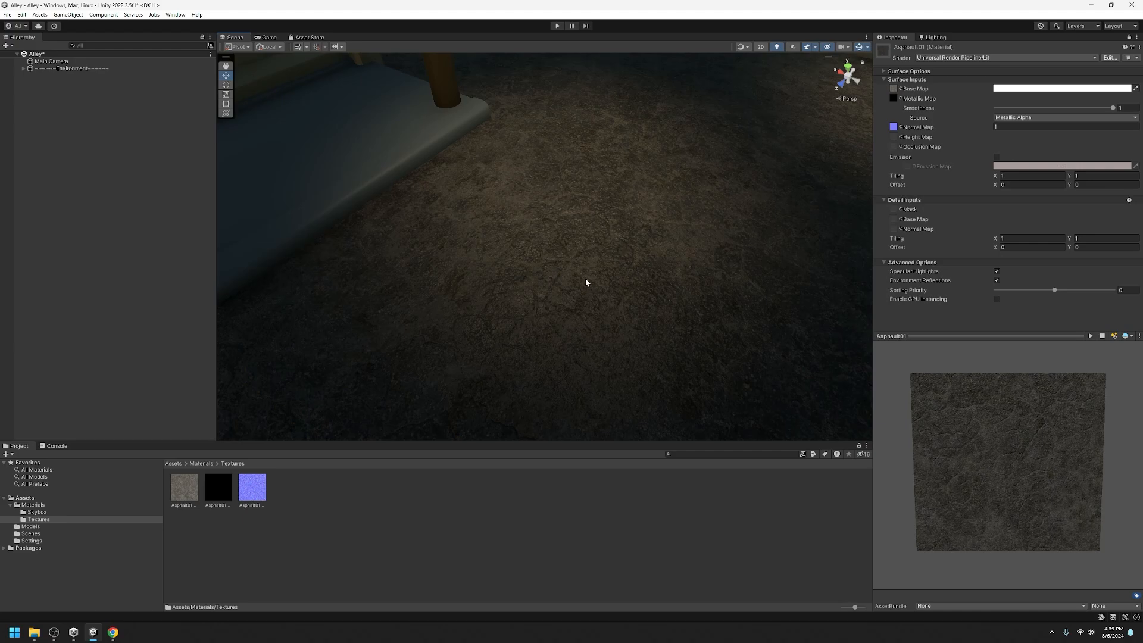
right_drag(586, 282, 618, 239)
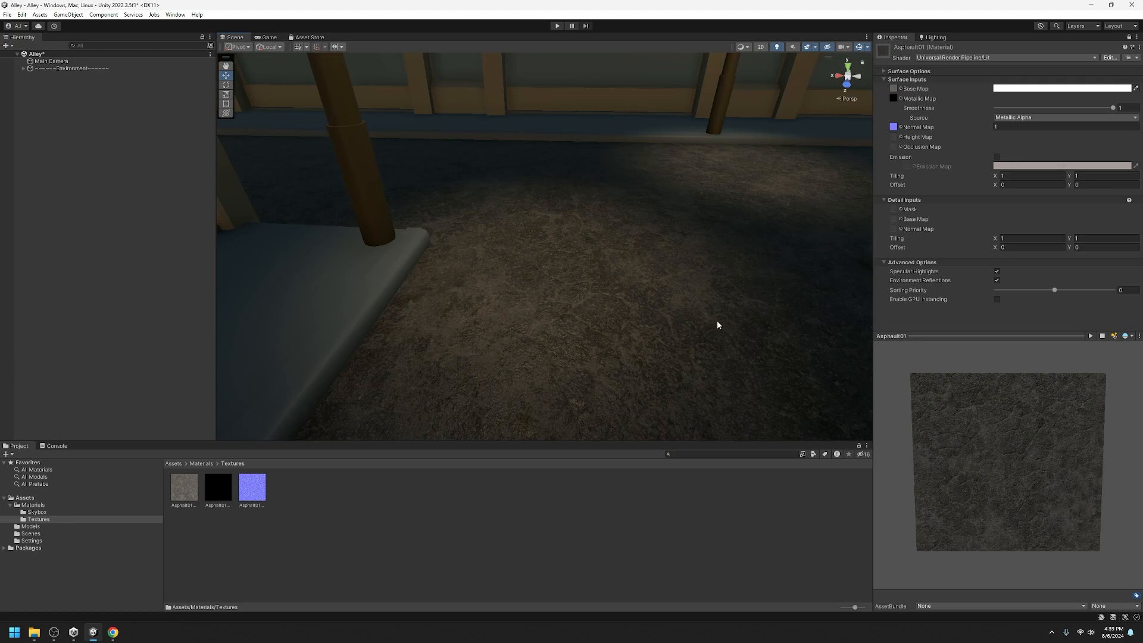
right_drag(562, 307, 507, 335)
key(s)
key(w)
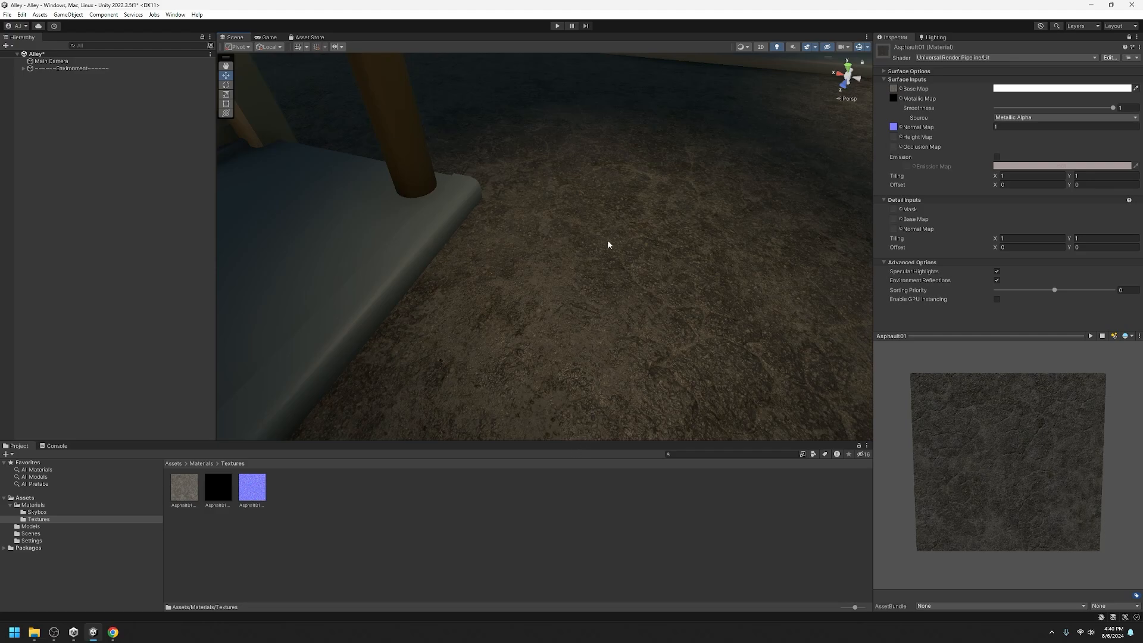
right_drag(601, 363, 660, 328)
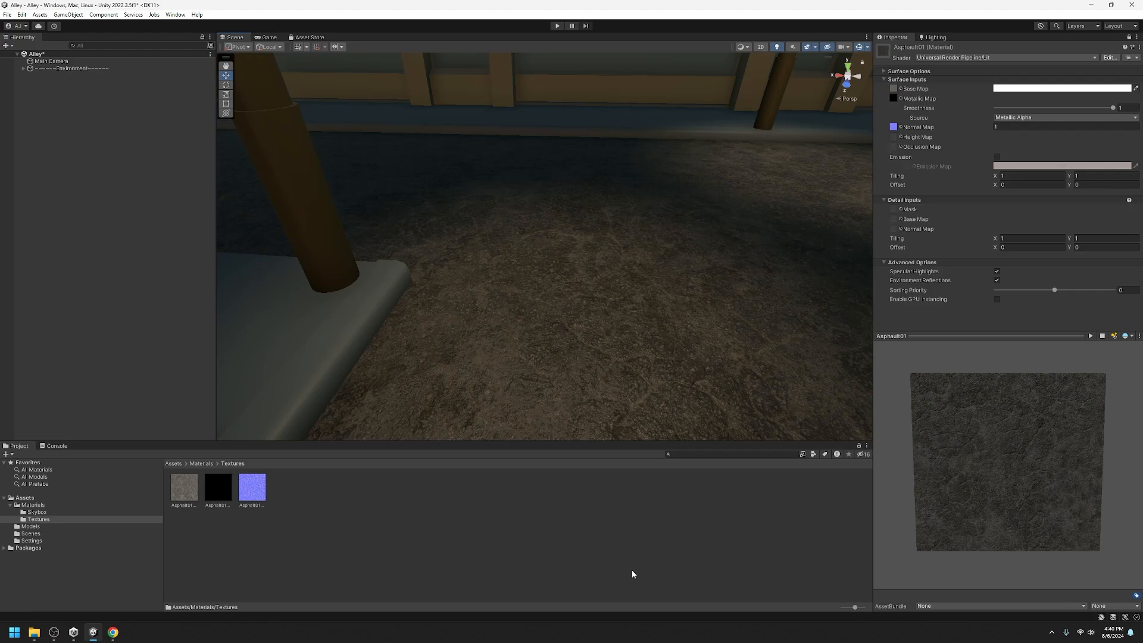
right_drag(679, 264, 725, 329)
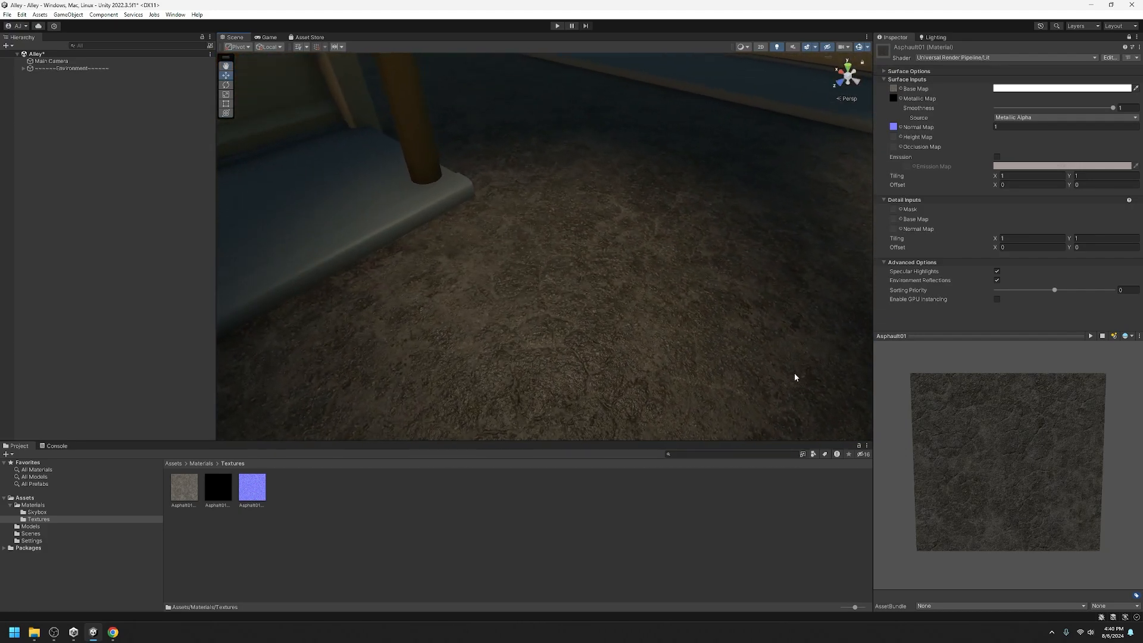